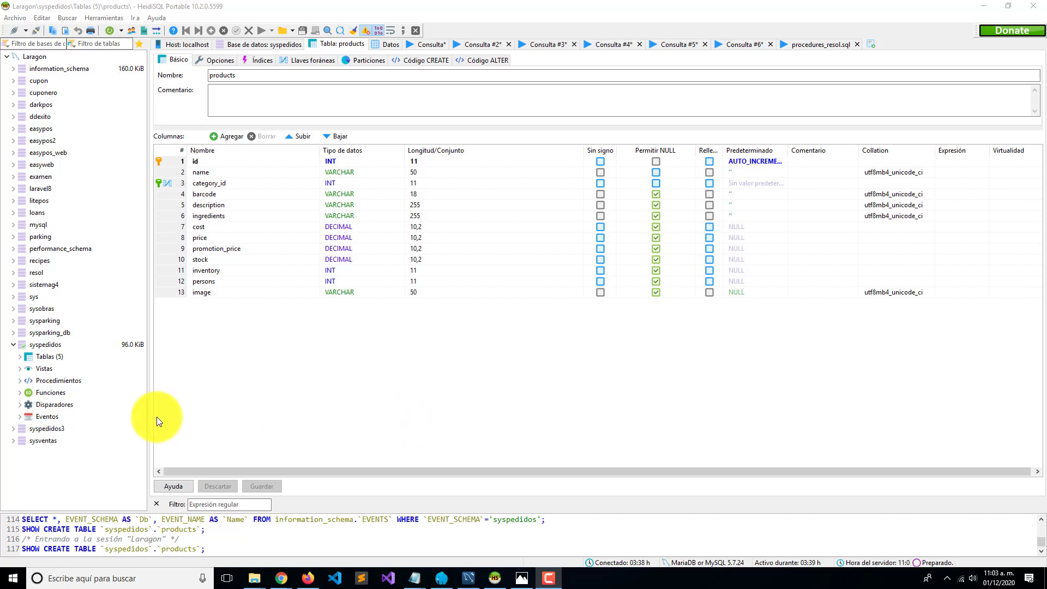
Create a new table named orders in the syspedidos database.
{"action": "left_click", "coordinate": [38, 357]}
{"action": "right_click", "coordinate": [39, 360]}
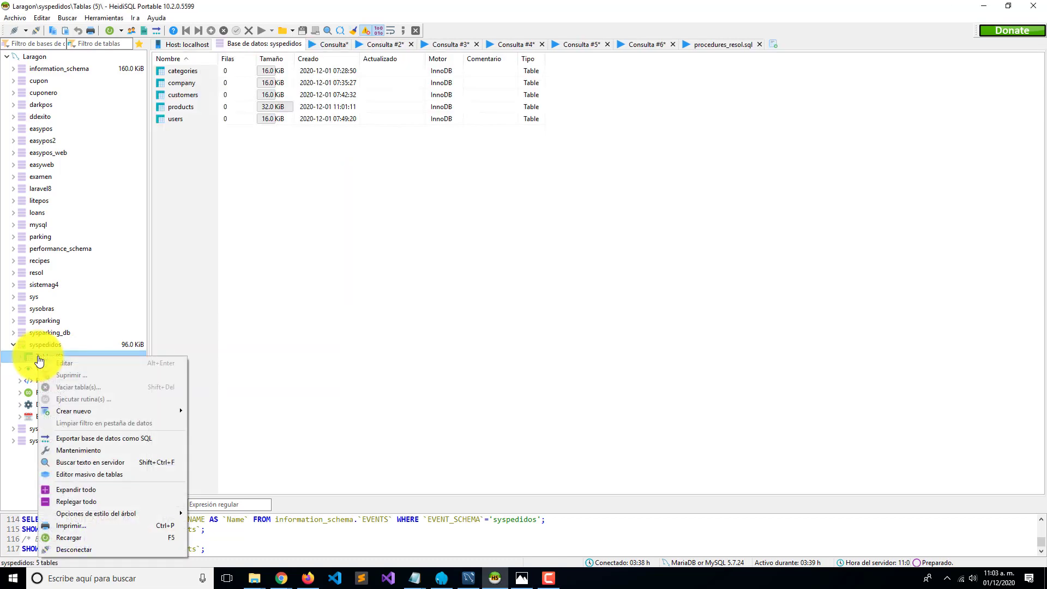
{"action": "mouse_move", "coordinate": [64, 410]}
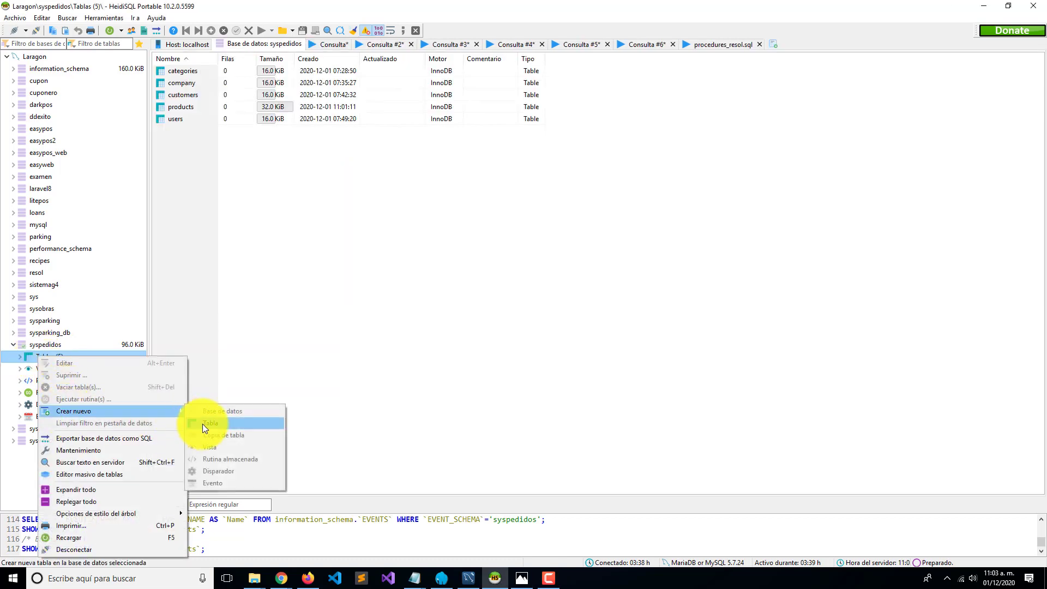
{"action": "left_click", "coordinate": [203, 424]}
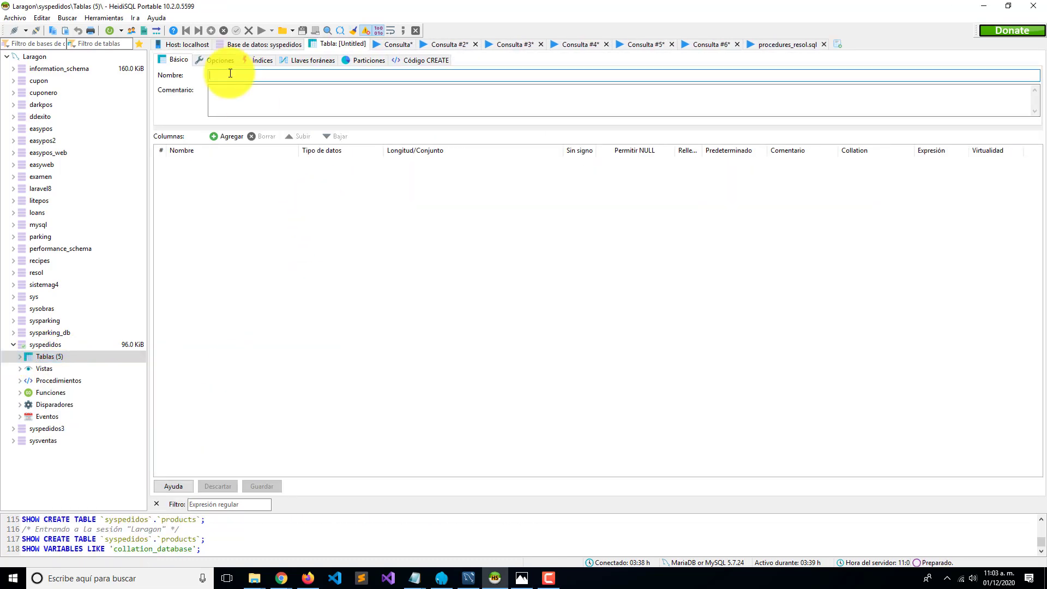
{"action": "type", "text": "orders"}
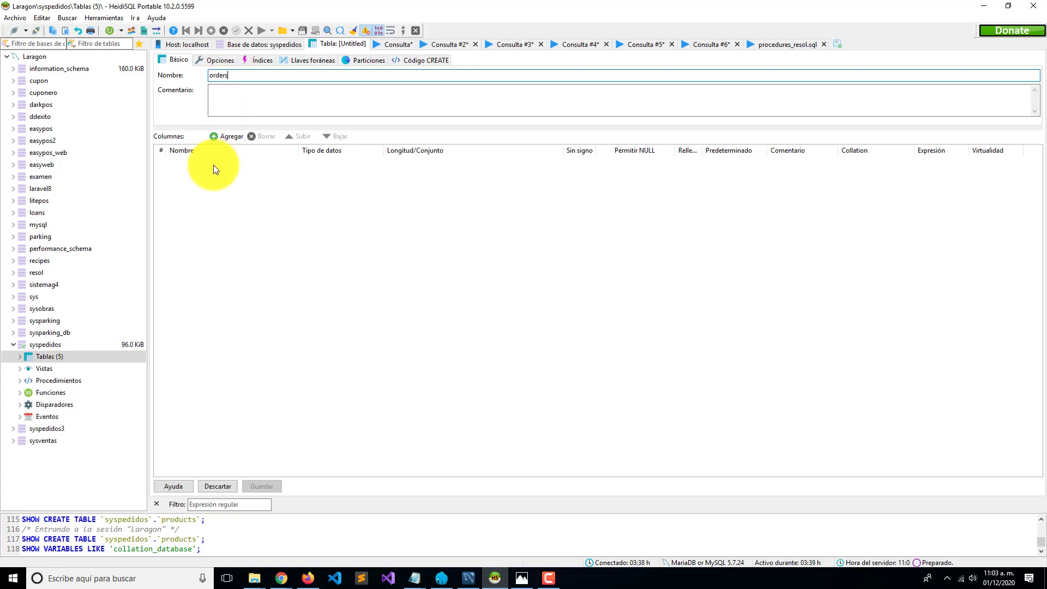
Add an INT column named id to the orders table and make it the PRIMARY key.
{"action": "left_click", "coordinate": [225, 136]}
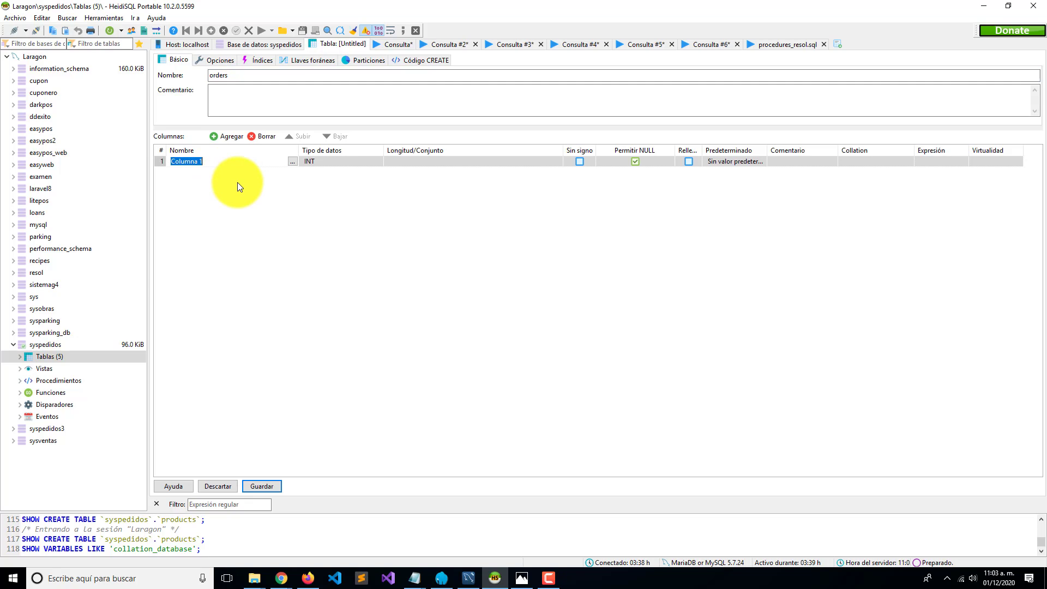
{"action": "type", "text": "id"}
{"action": "key", "text": "Return"}
{"action": "left_click", "coordinate": [182, 161]}
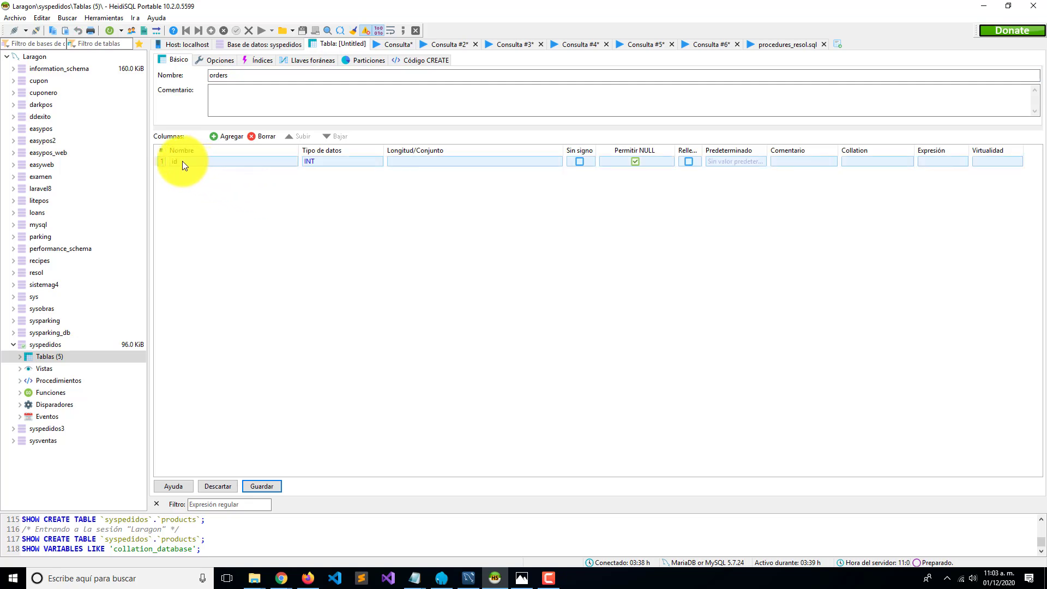
{"action": "right_click", "coordinate": [195, 162]}
{"action": "mouse_move", "coordinate": [232, 263]}
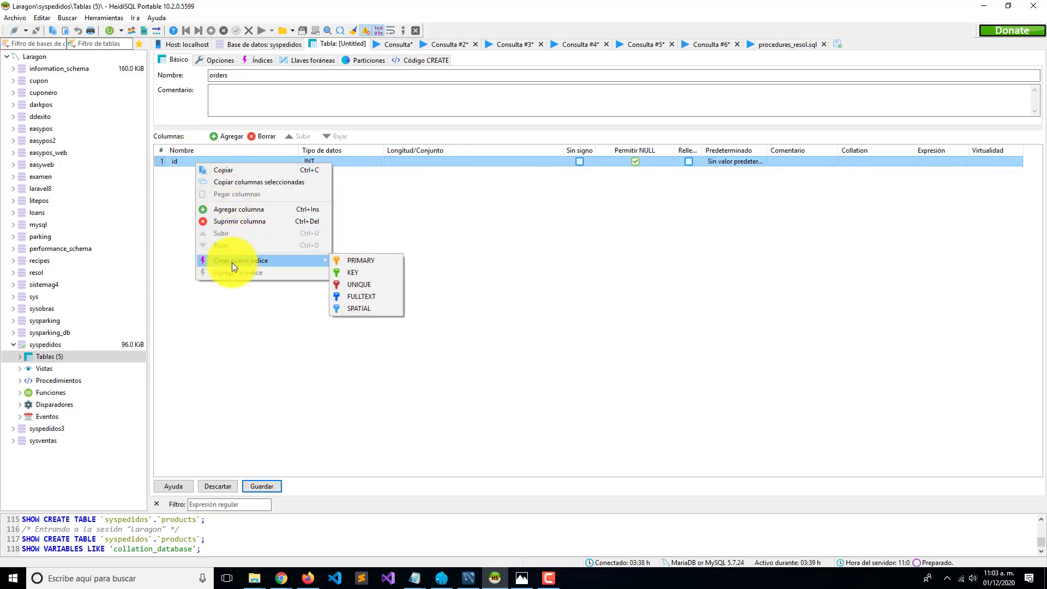
{"action": "left_click", "coordinate": [361, 261]}
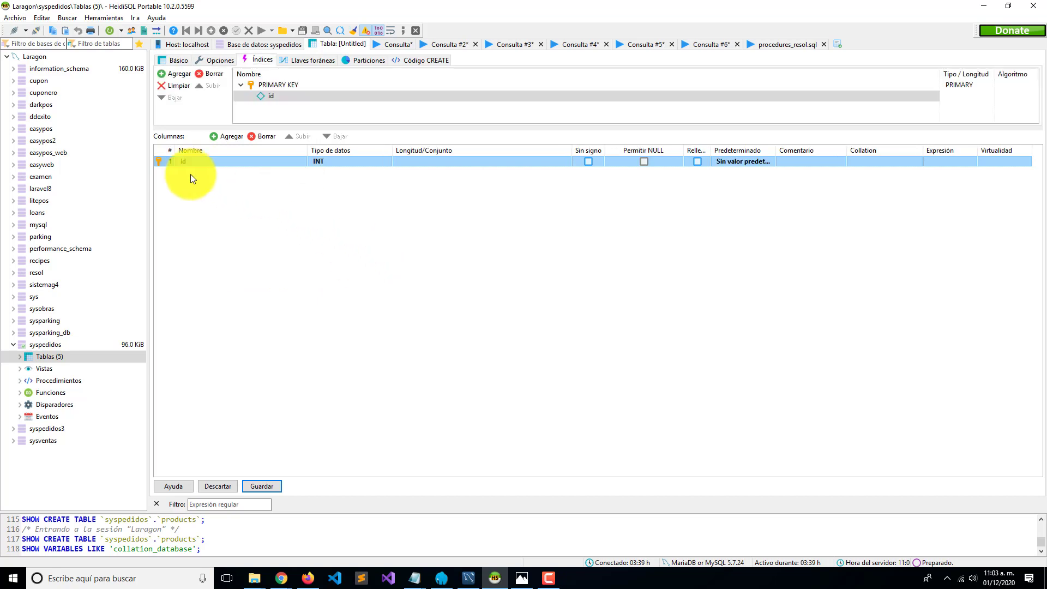
Set the default of the id column to AUTO_INCREMENT.
{"action": "left_click", "coordinate": [734, 164]}
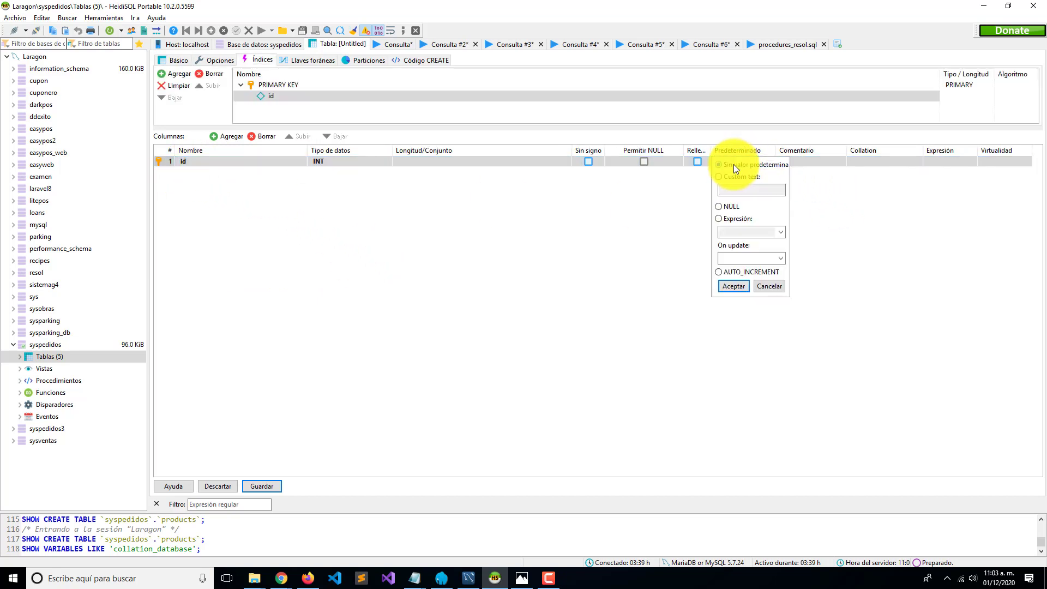
{"action": "left_click", "coordinate": [739, 289]}
{"action": "left_click", "coordinate": [208, 230]}
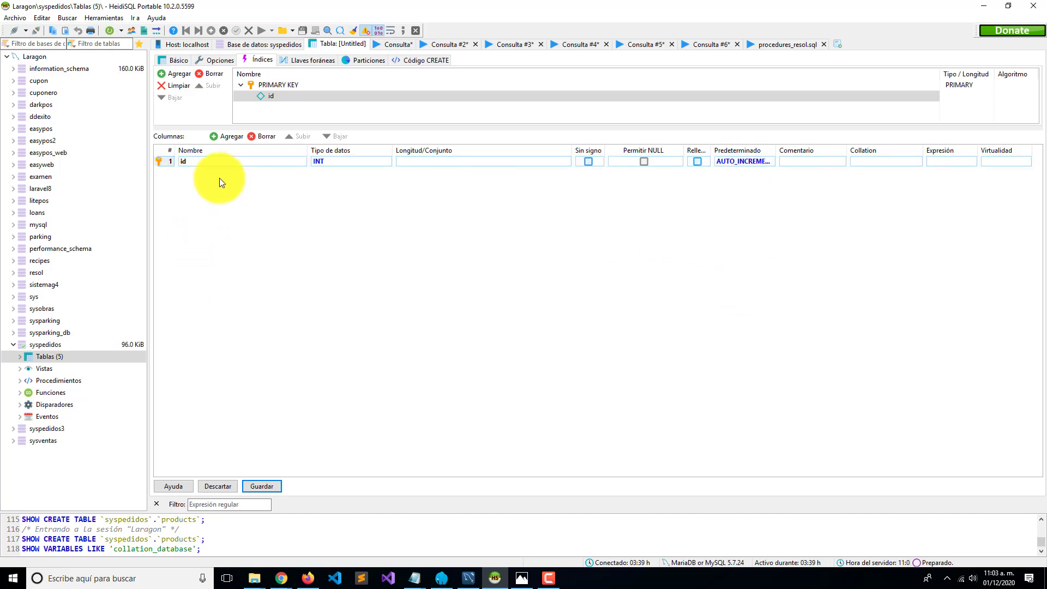
Add a column named total with data type DECIMAL and length 10,2.
{"action": "left_click", "coordinate": [230, 138]}
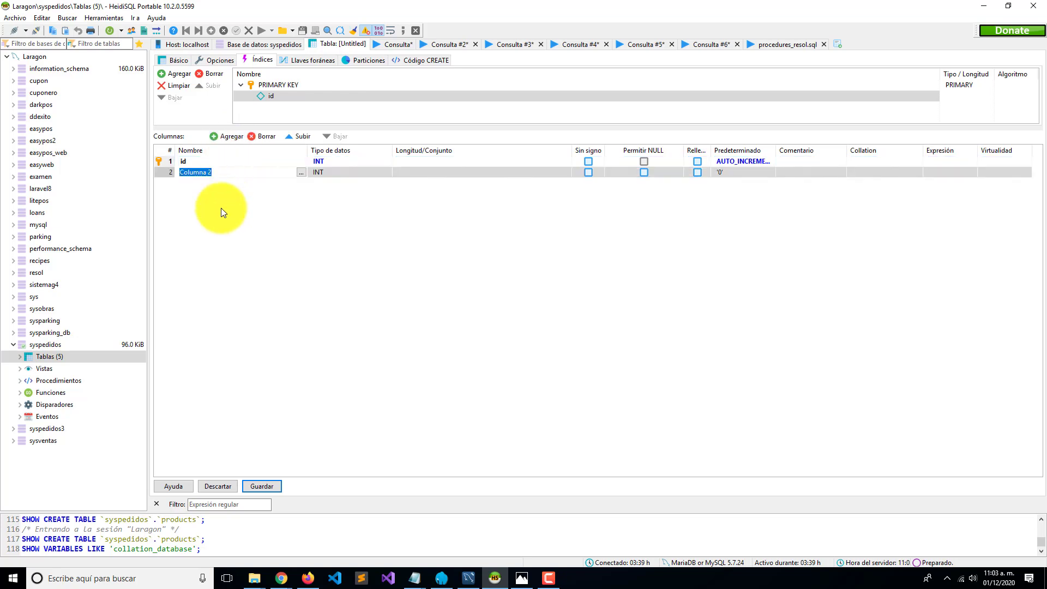
{"action": "type", "text": "total"}
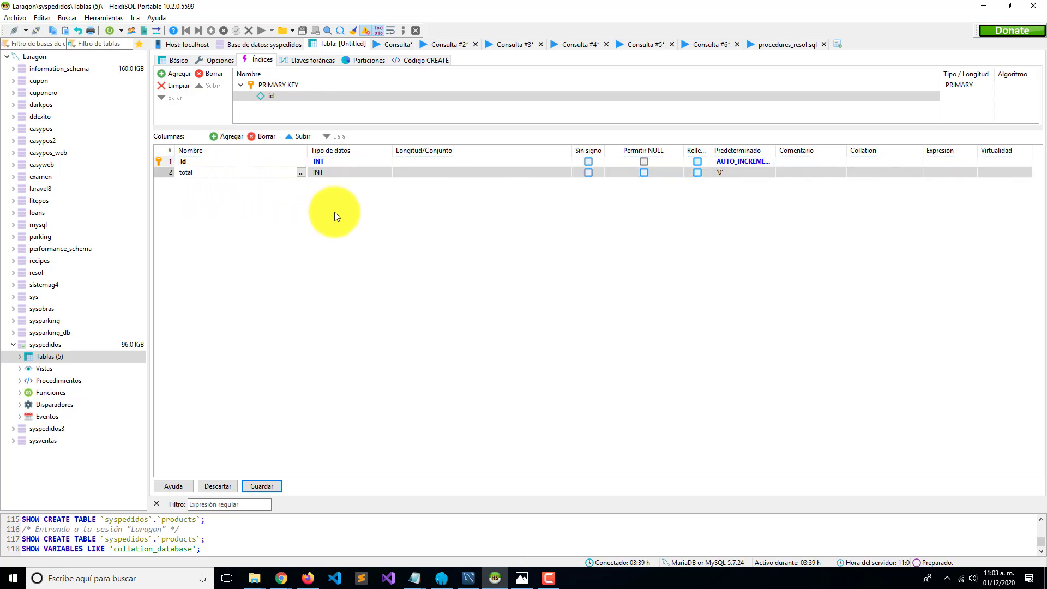
{"action": "left_click", "coordinate": [331, 170]}
{"action": "left_click", "coordinate": [326, 175]}
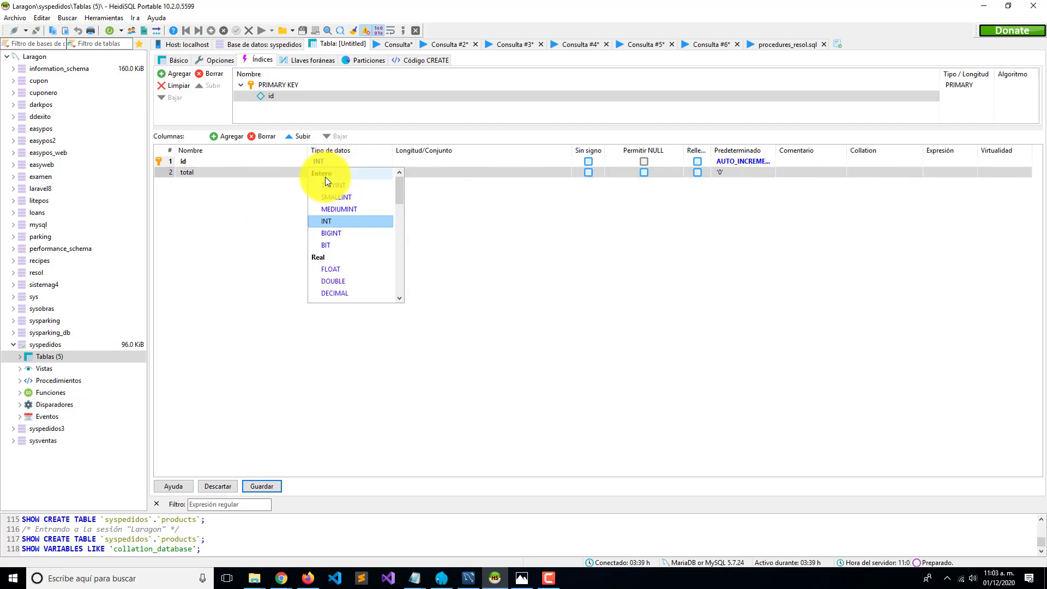
{"action": "left_click", "coordinate": [342, 292]}
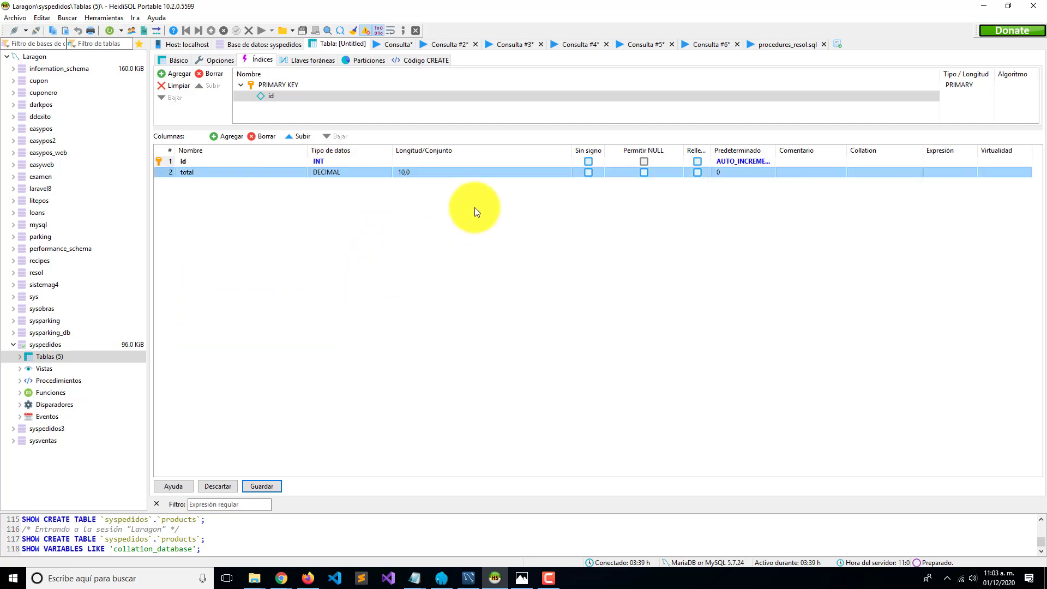
{"action": "left_click", "coordinate": [410, 172]}
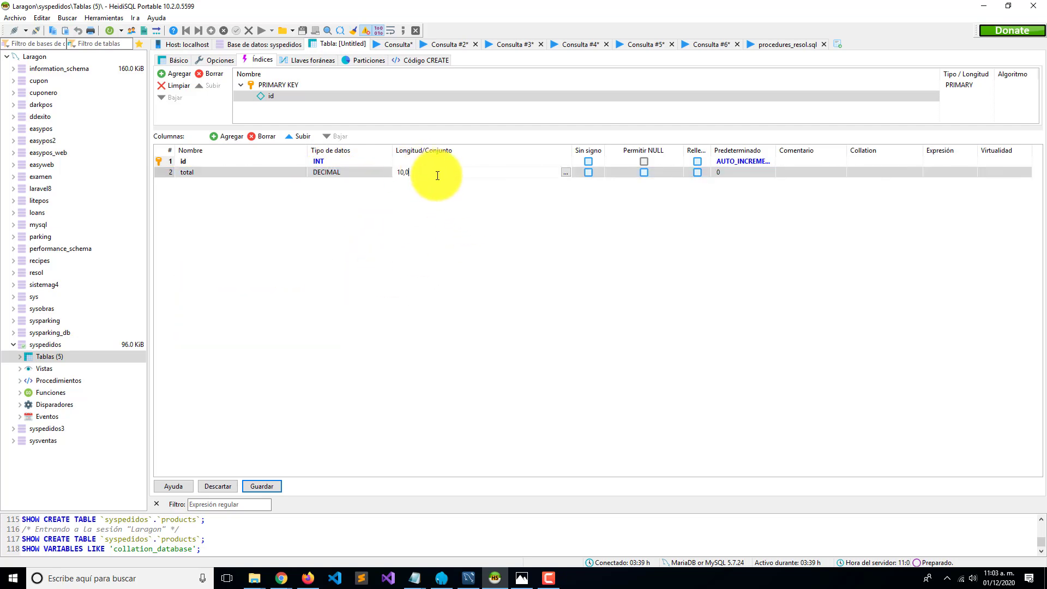
{"action": "key", "text": "BackSpace"}
{"action": "type", "text": "2"}
{"action": "left_click", "coordinate": [443, 217]}
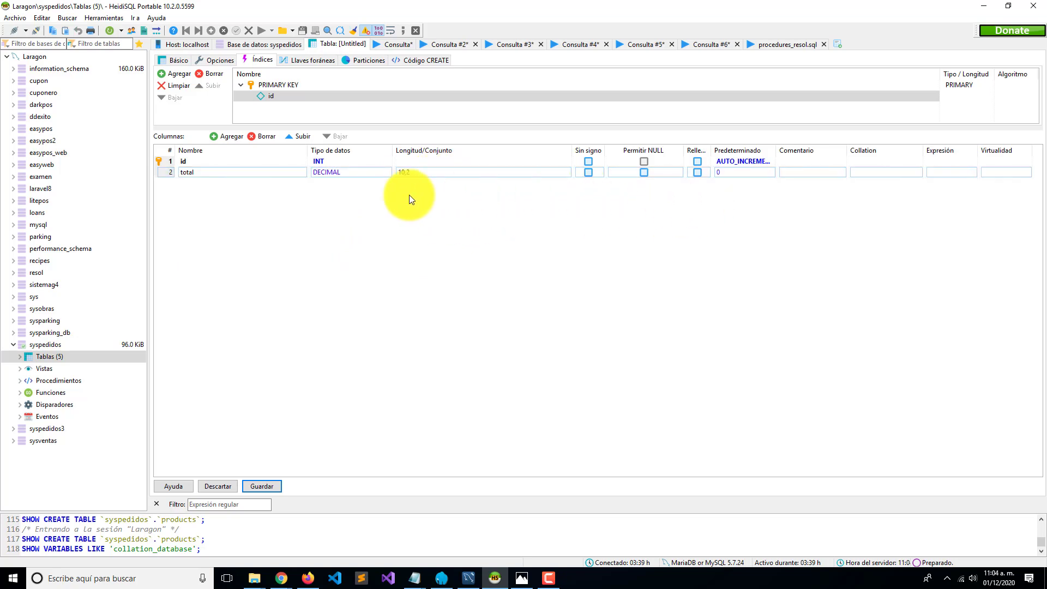
Add two more DECIMAL 10,2 columns named items and discount.
{"action": "left_click", "coordinate": [226, 136]}
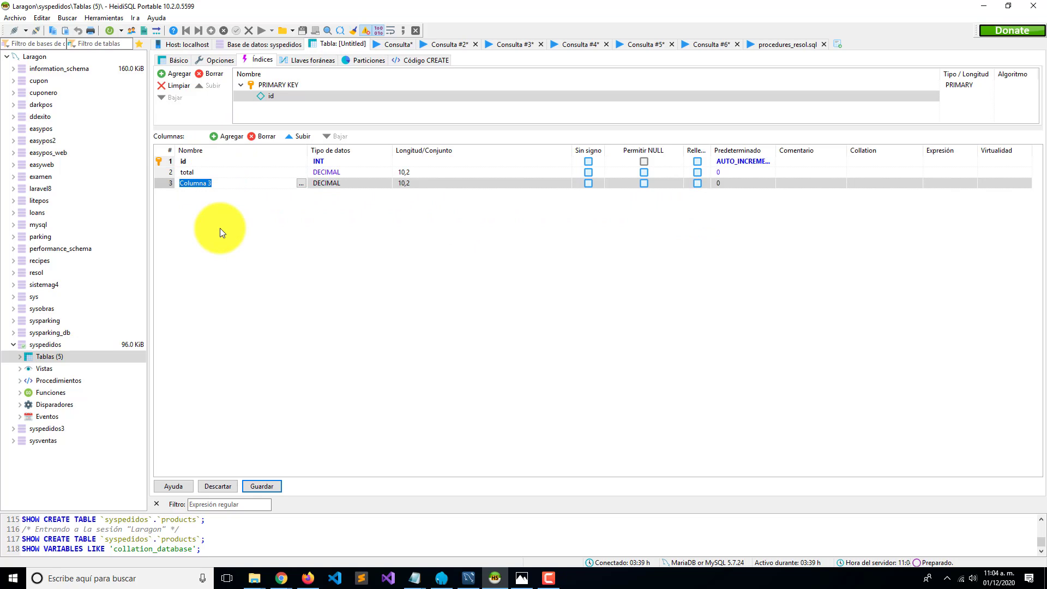
{"action": "type", "text": "iterms"}
{"action": "key", "text": "Return"}
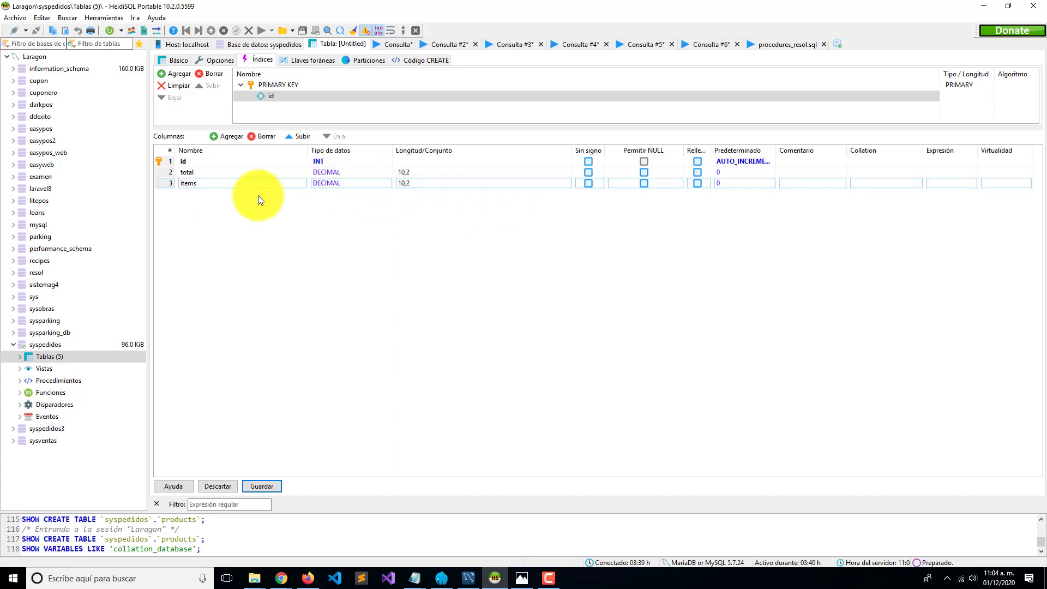
{"action": "left_click", "coordinate": [219, 137]}
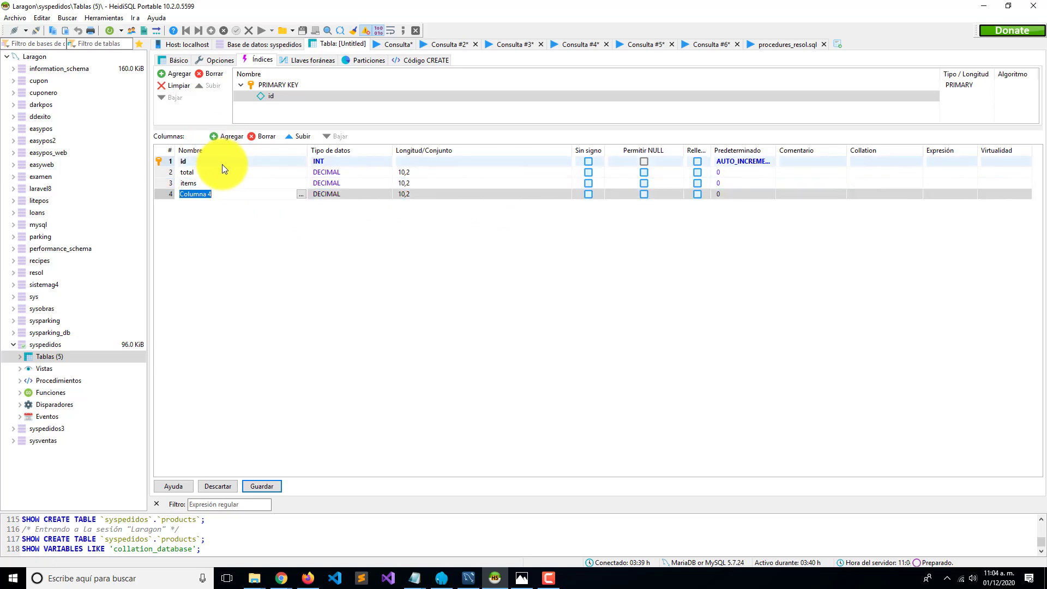
{"action": "type", "text": "discount"}
{"action": "key", "text": "Return"}
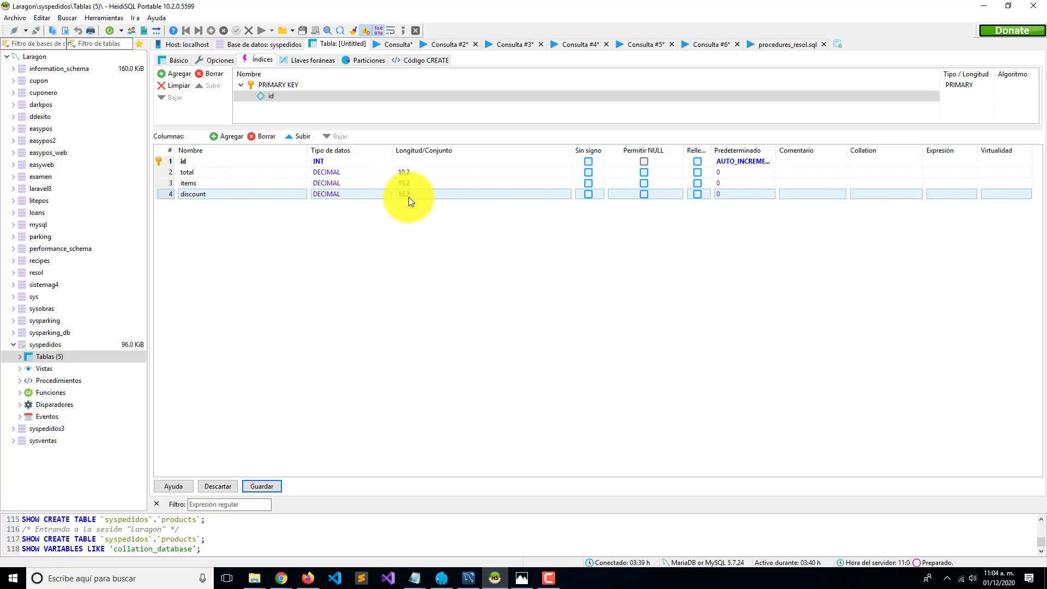
{"action": "left_click", "coordinate": [230, 221]}
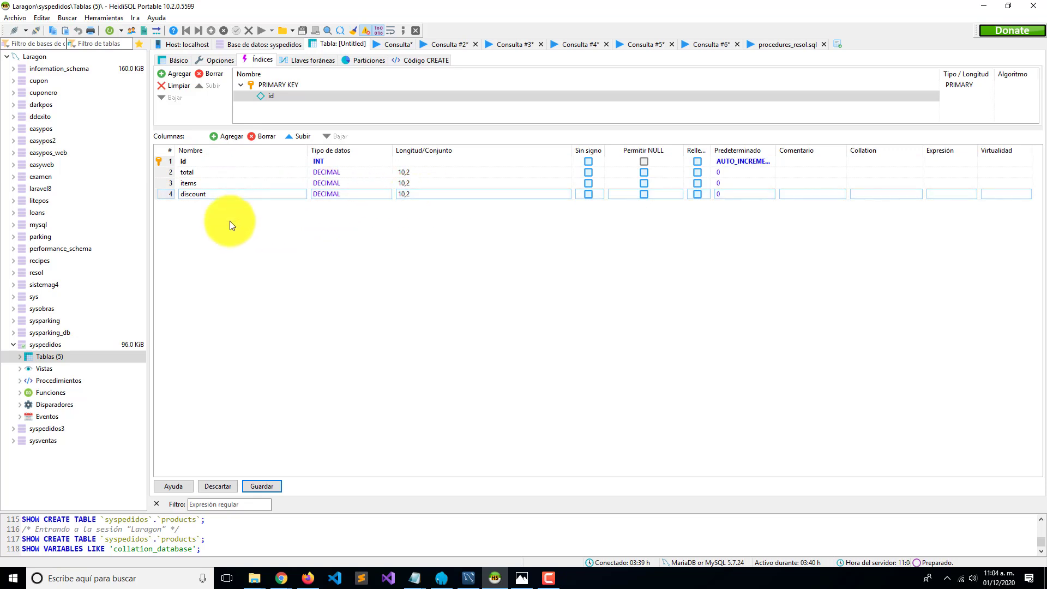
Add a column named customer_id with data type INT and no default value.
{"action": "left_click", "coordinate": [217, 136]}
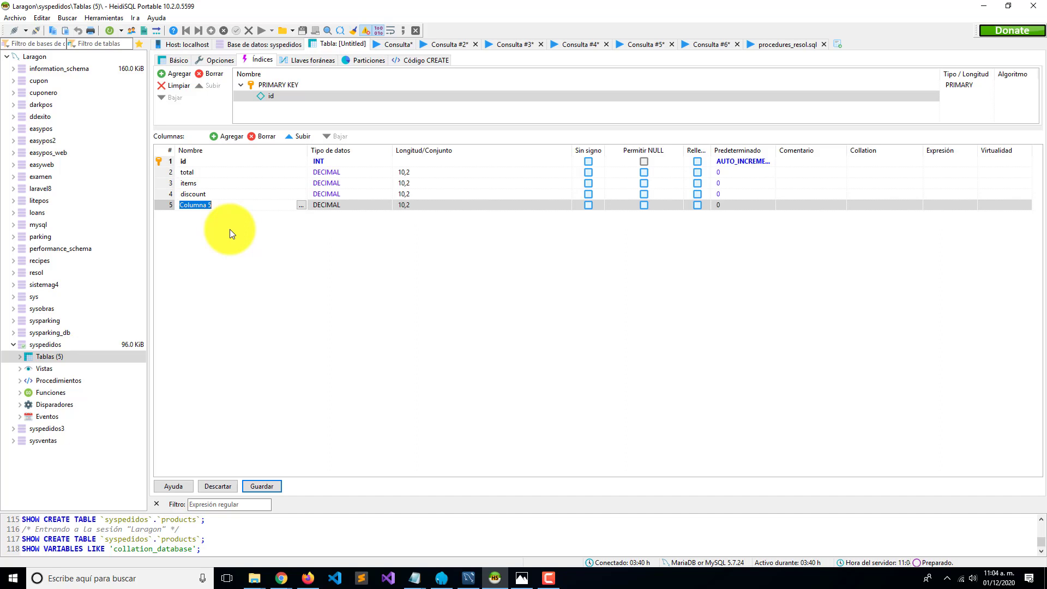
{"action": "type", "text": "customer_id"}
{"action": "left_click", "coordinate": [343, 207]}
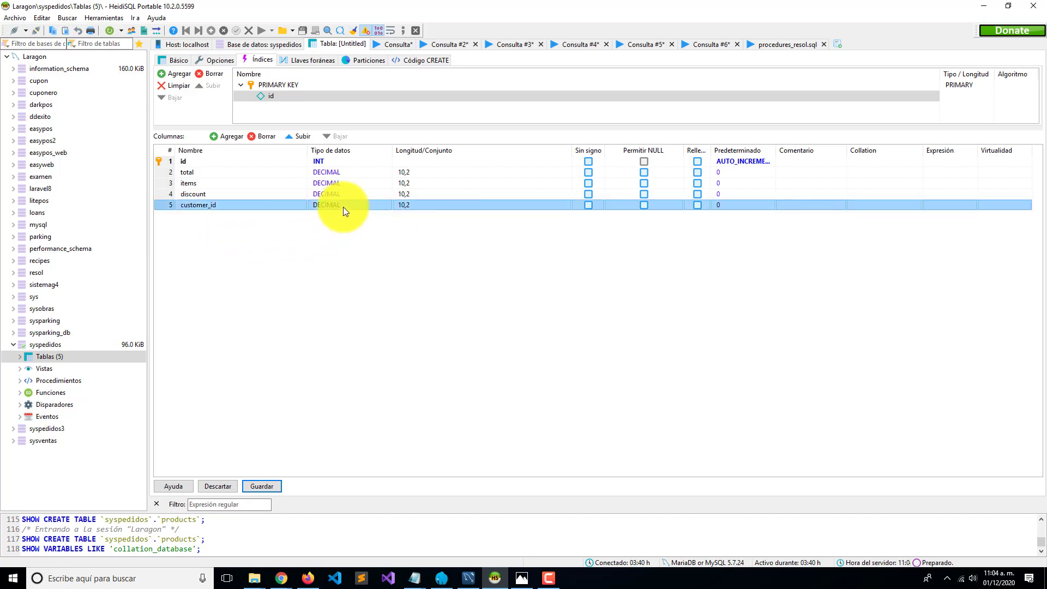
{"action": "key", "text": "i"}
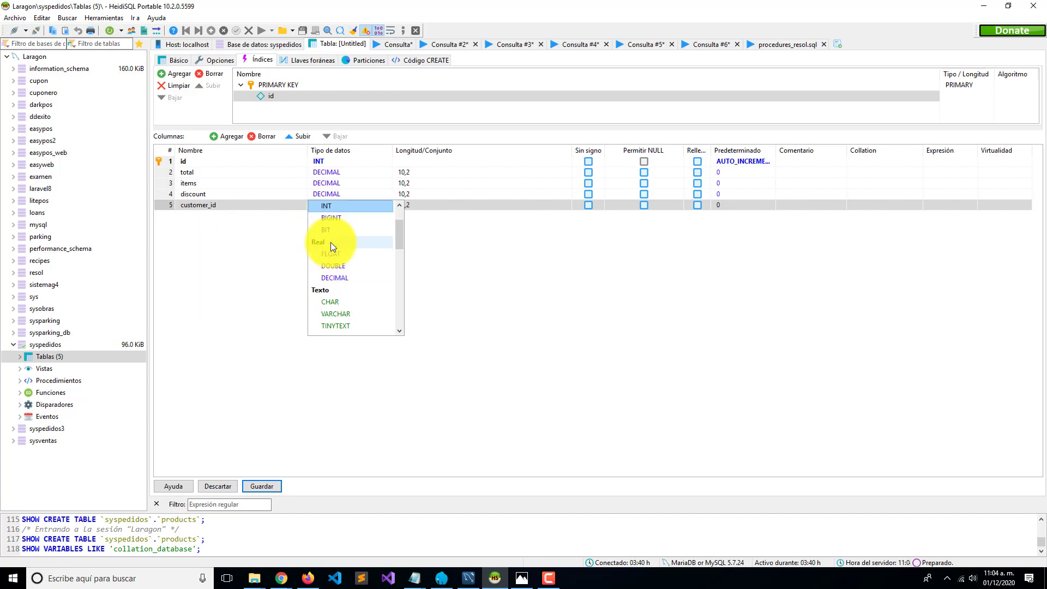
{"action": "left_click", "coordinate": [338, 206]}
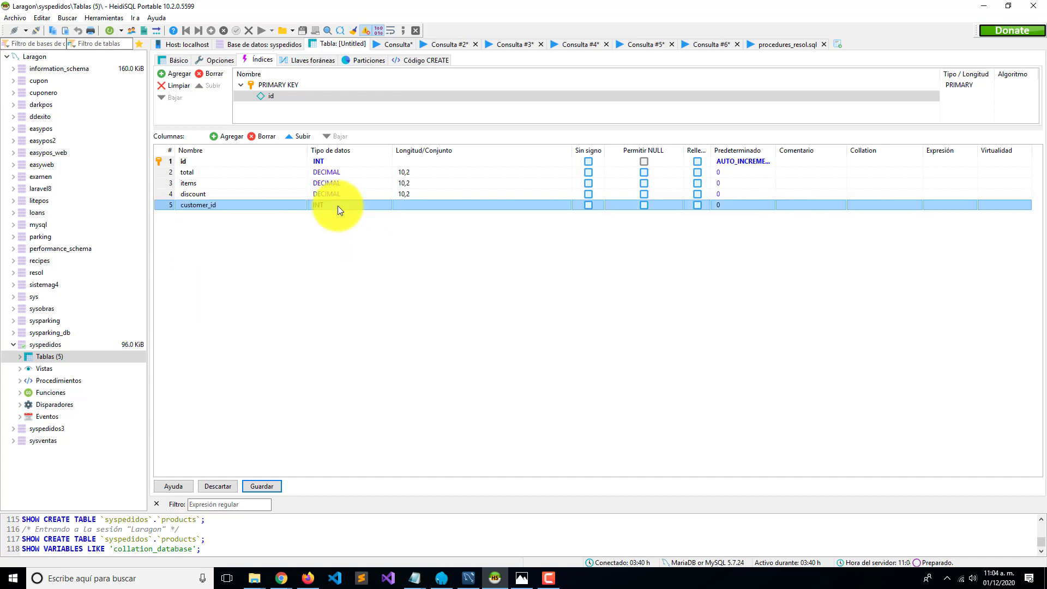
{"action": "left_click", "coordinate": [737, 206]}
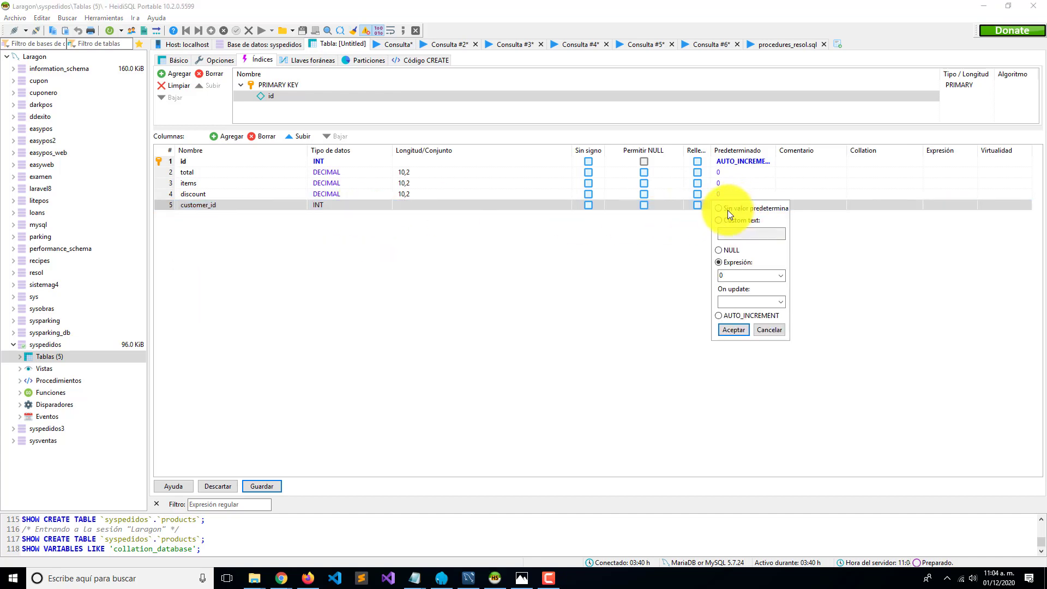
{"action": "left_click", "coordinate": [719, 209]}
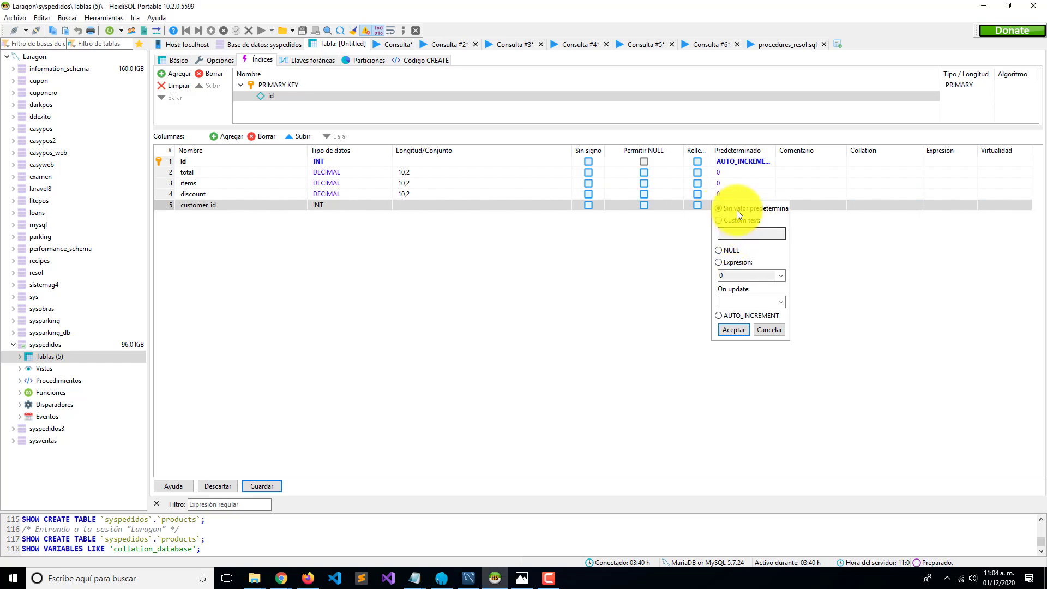
{"action": "left_click", "coordinate": [726, 330]}
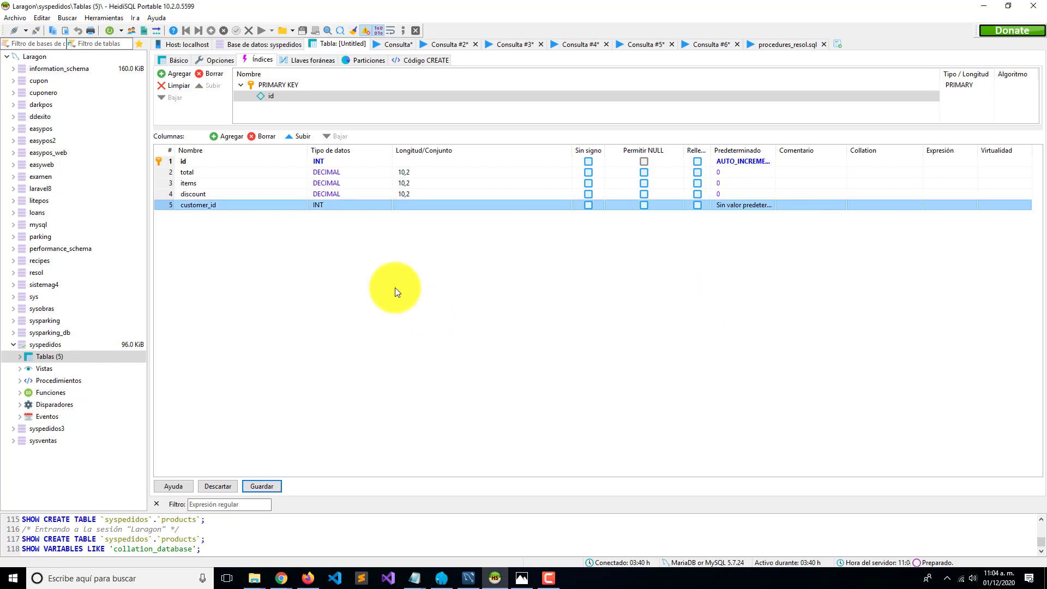
Add an INT column named user_id with no default value.
{"action": "left_click", "coordinate": [224, 136]}
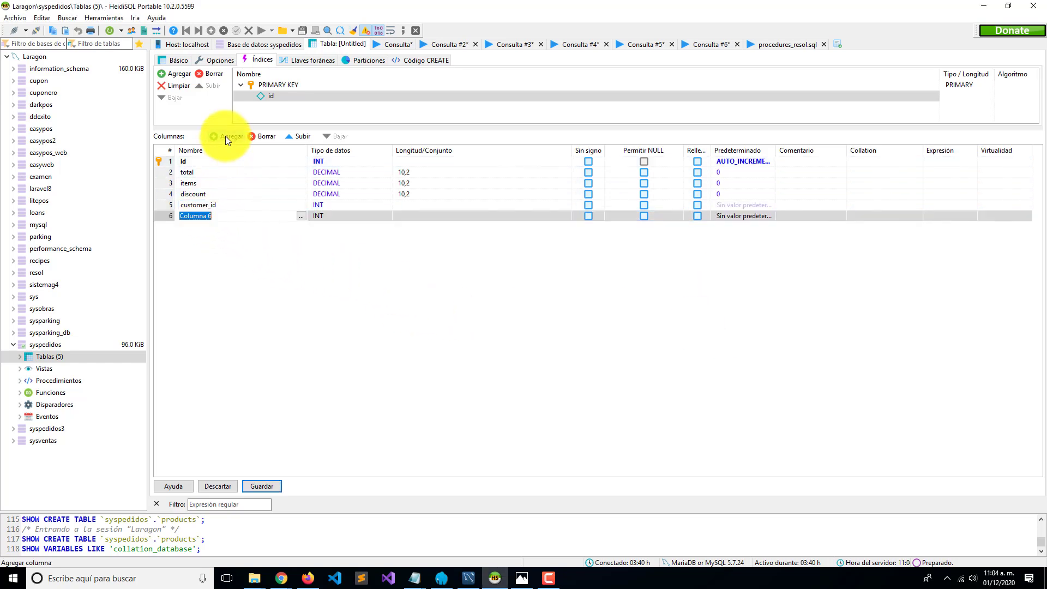
{"action": "type", "text": "user_id"}
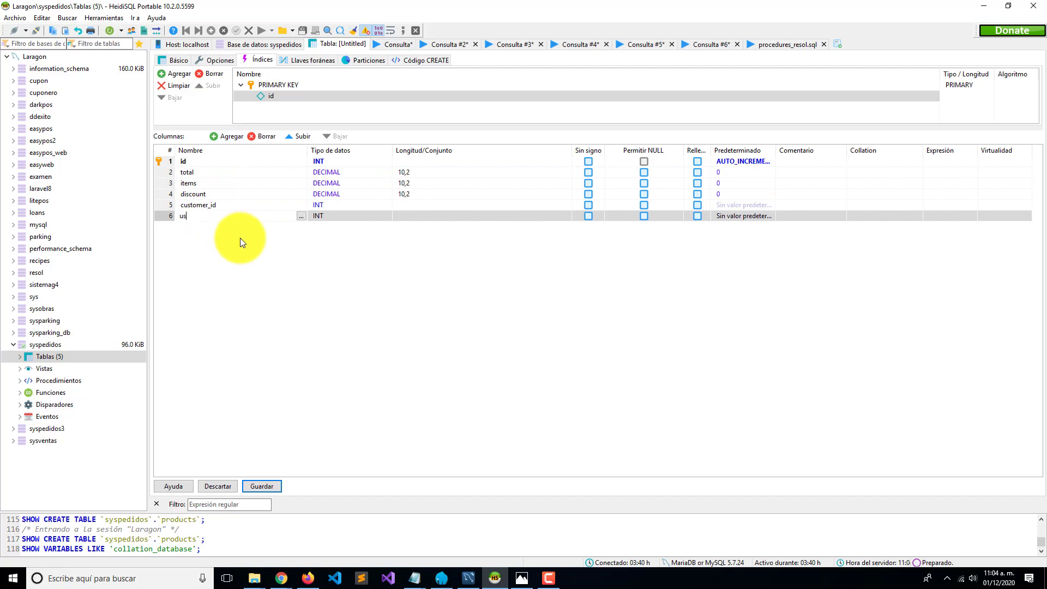
{"action": "left_click", "coordinate": [223, 246]}
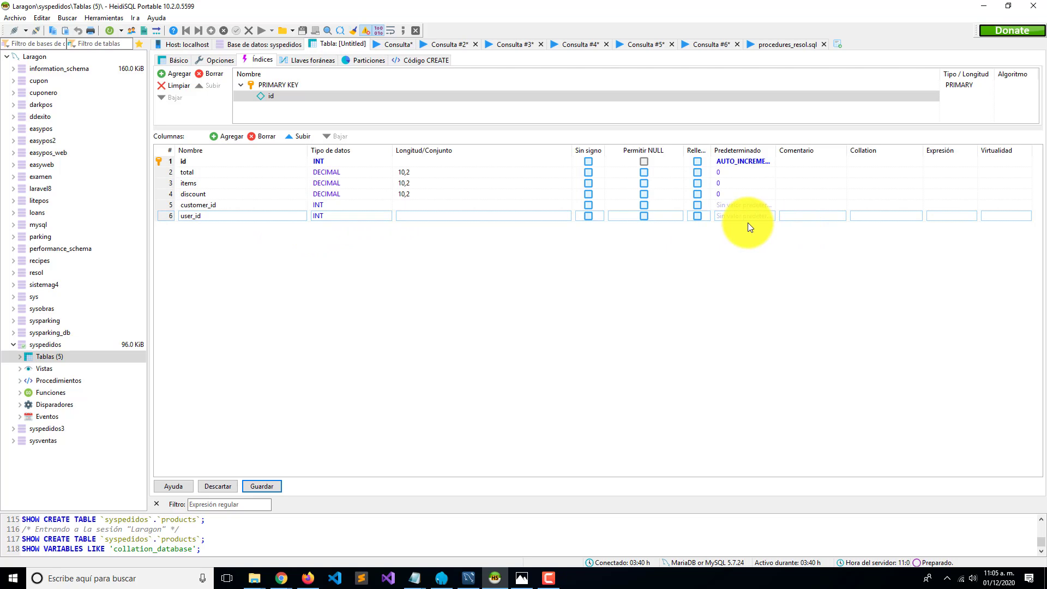
Add a foreign key to the orders table and name it fk_orders_customers.
{"action": "left_click", "coordinate": [209, 205]}
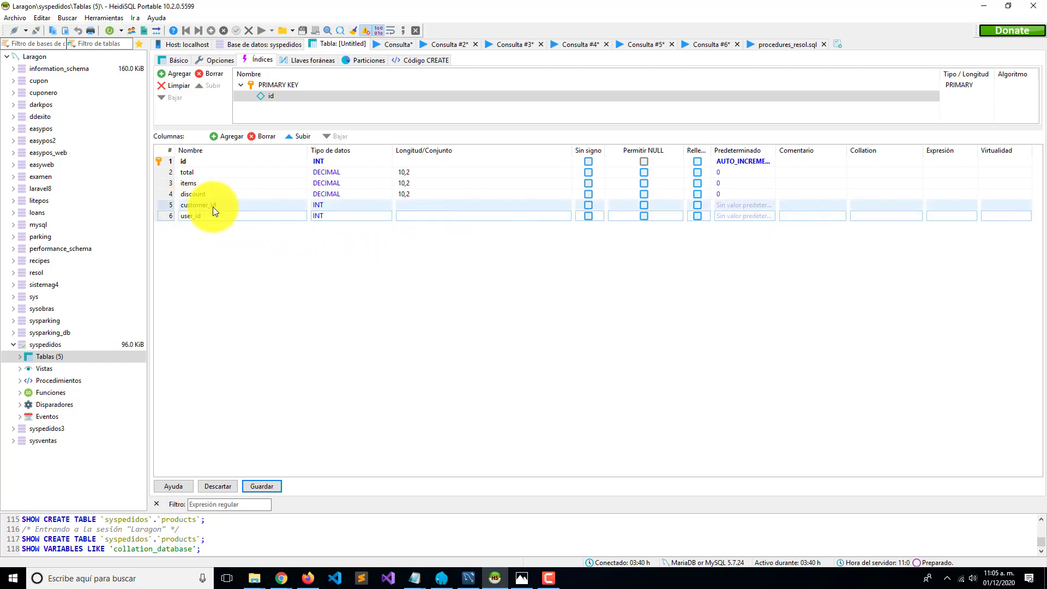
{"action": "left_click", "coordinate": [319, 61]}
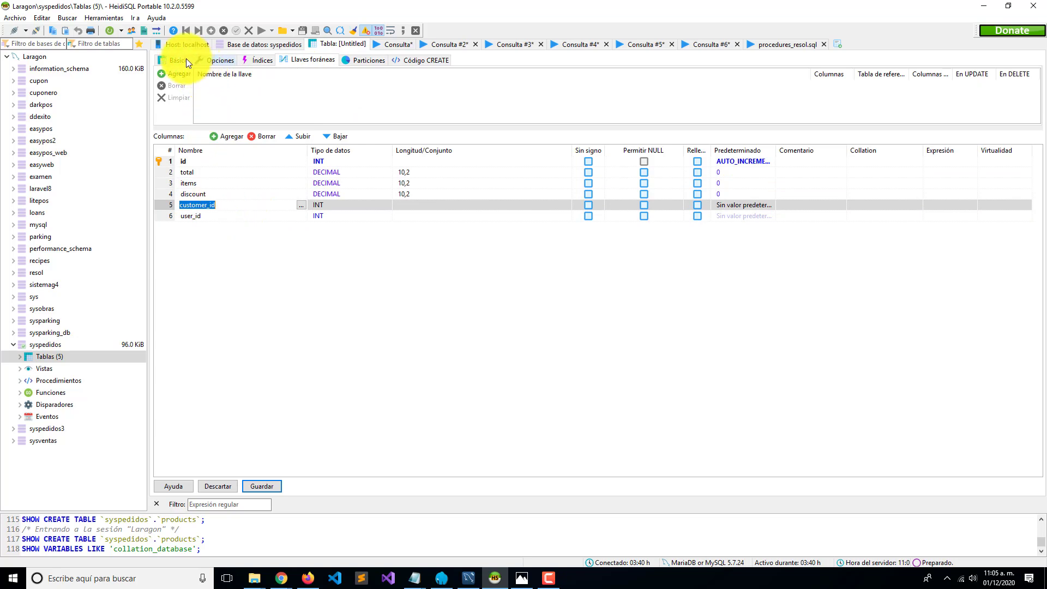
{"action": "left_click", "coordinate": [175, 77]}
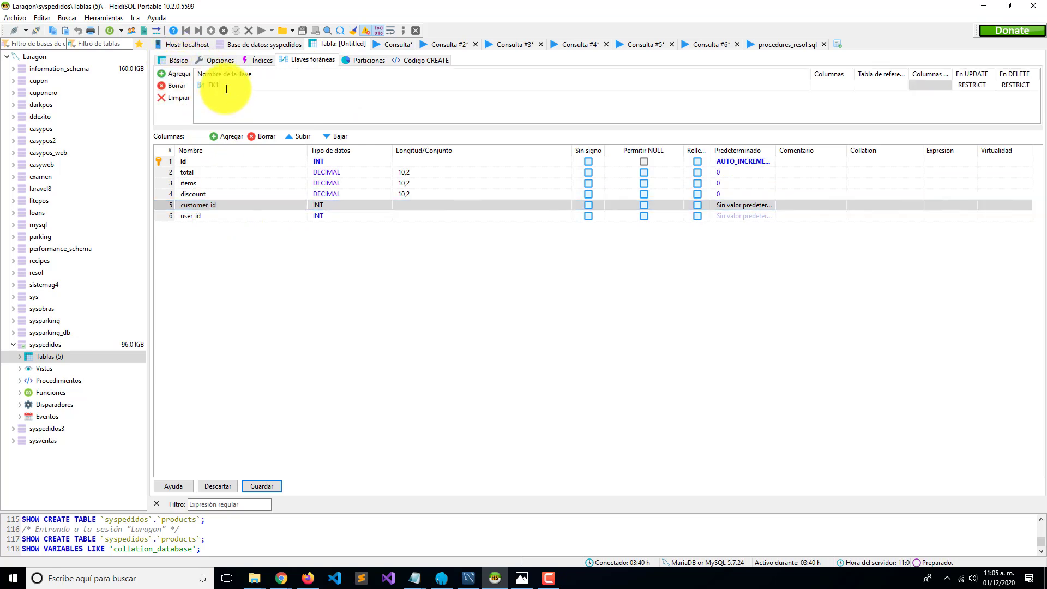
{"action": "type", "text": "fk"}
{"action": "type", "text": "_orders"}
{"action": "type", "text": "_customers"}
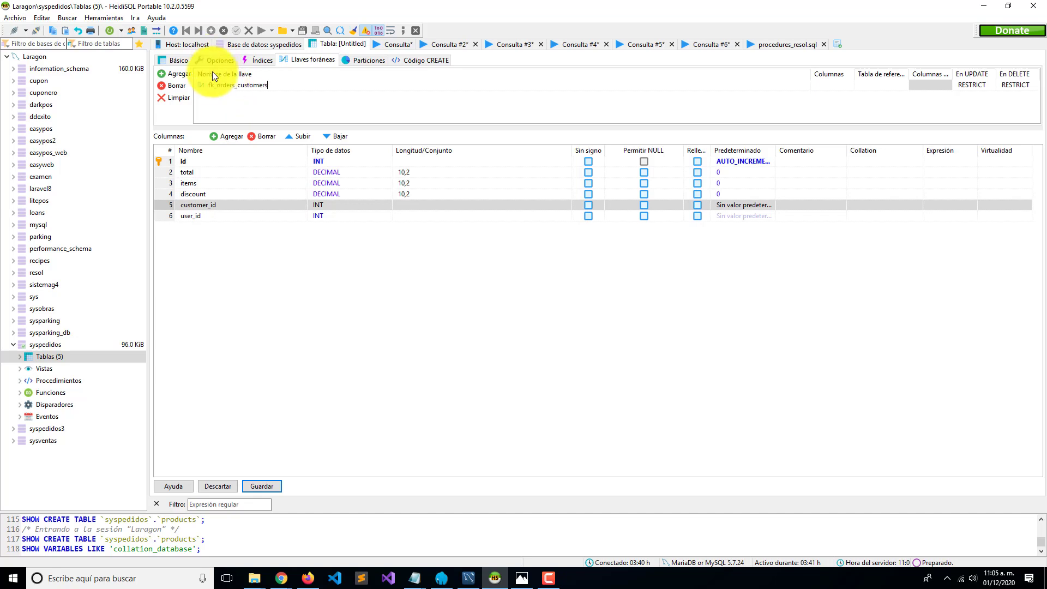
Link the fk_orders_customers key's customer_id column to the id column of the customers table.
{"action": "left_click", "coordinate": [846, 86]}
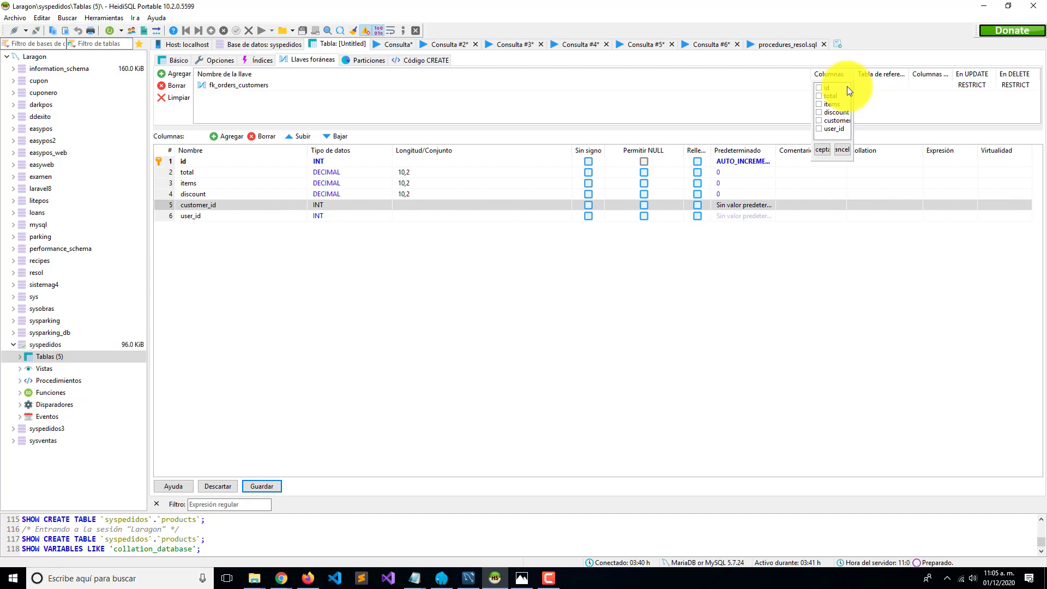
{"action": "left_click", "coordinate": [819, 121]}
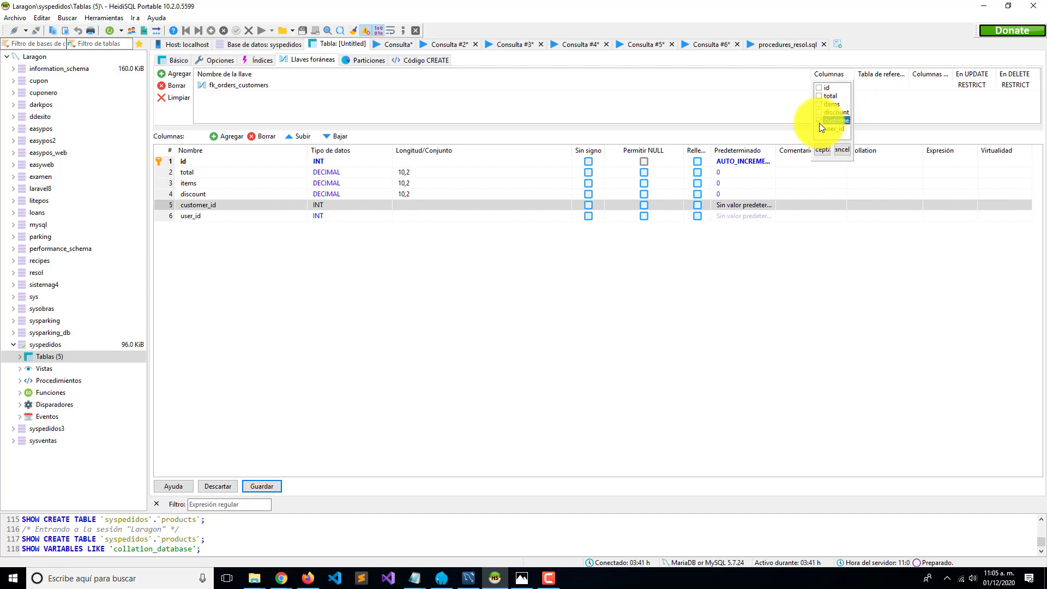
{"action": "left_click", "coordinate": [870, 84]}
{"action": "left_click", "coordinate": [902, 89]}
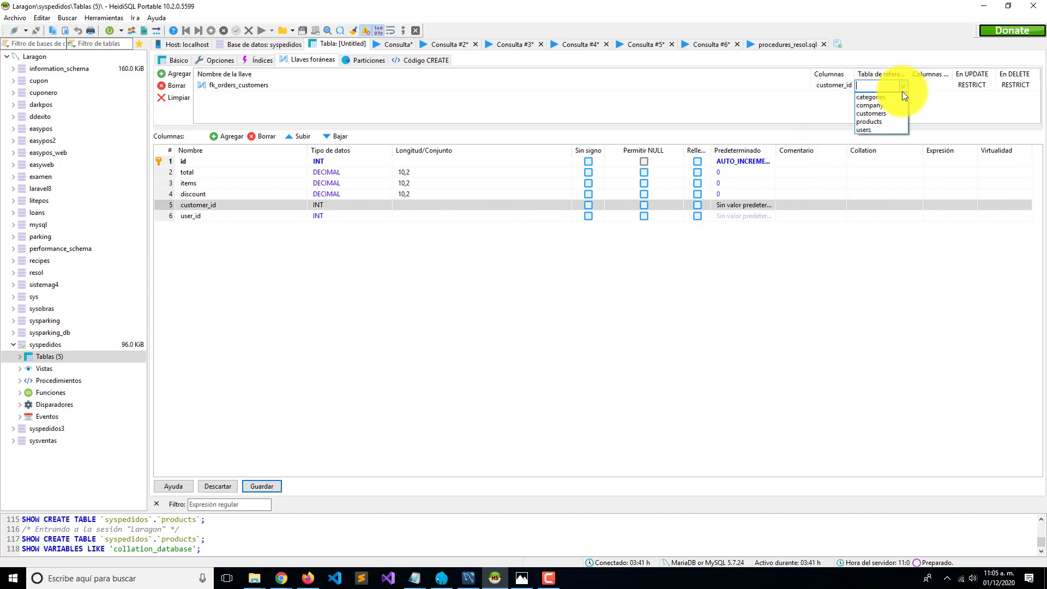
{"action": "left_click", "coordinate": [879, 112]}
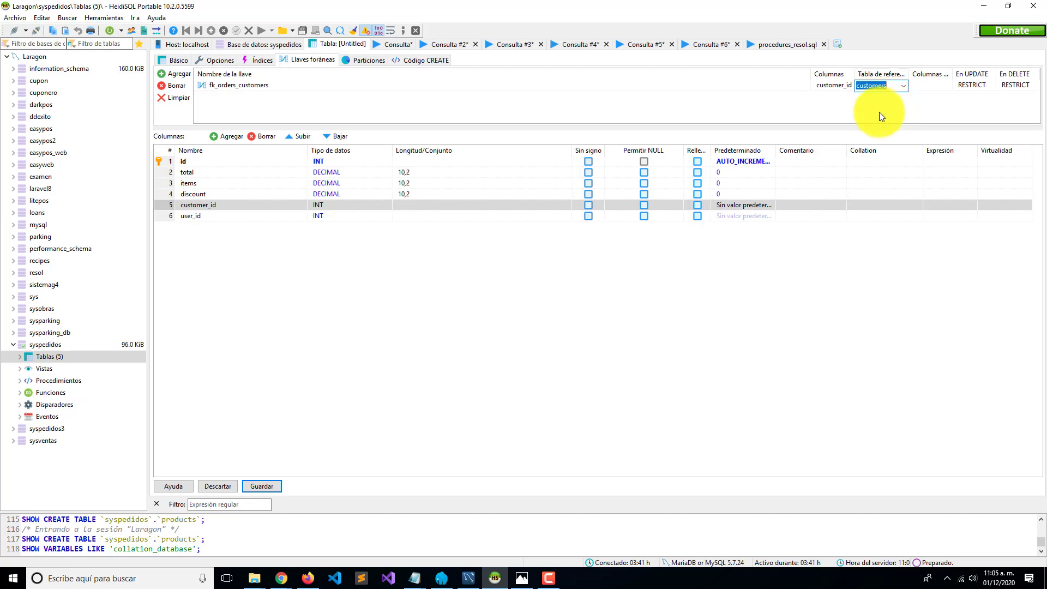
{"action": "left_click", "coordinate": [921, 86]}
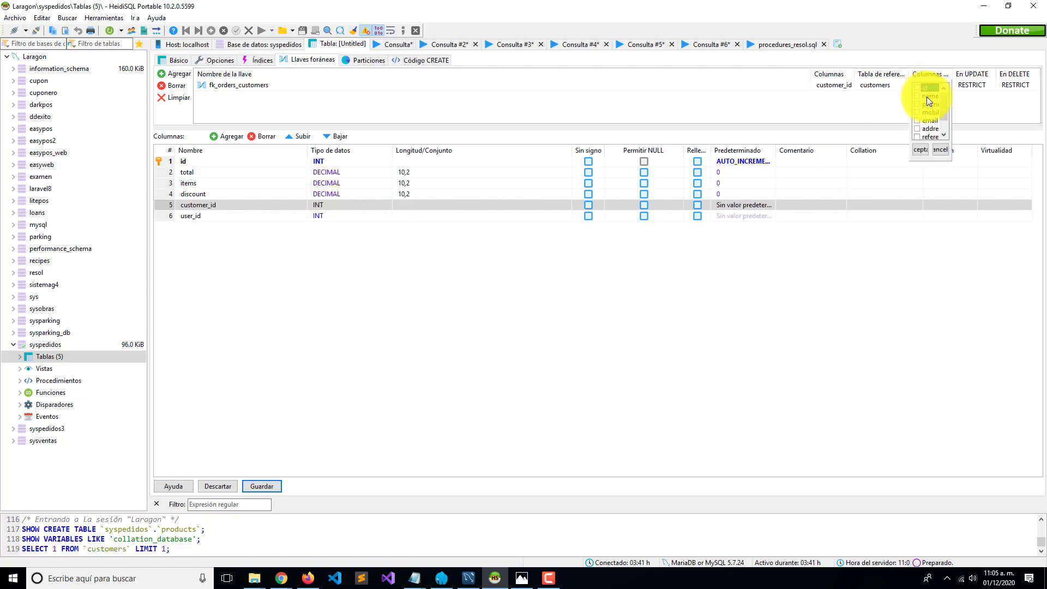
{"action": "left_click", "coordinate": [920, 152]}
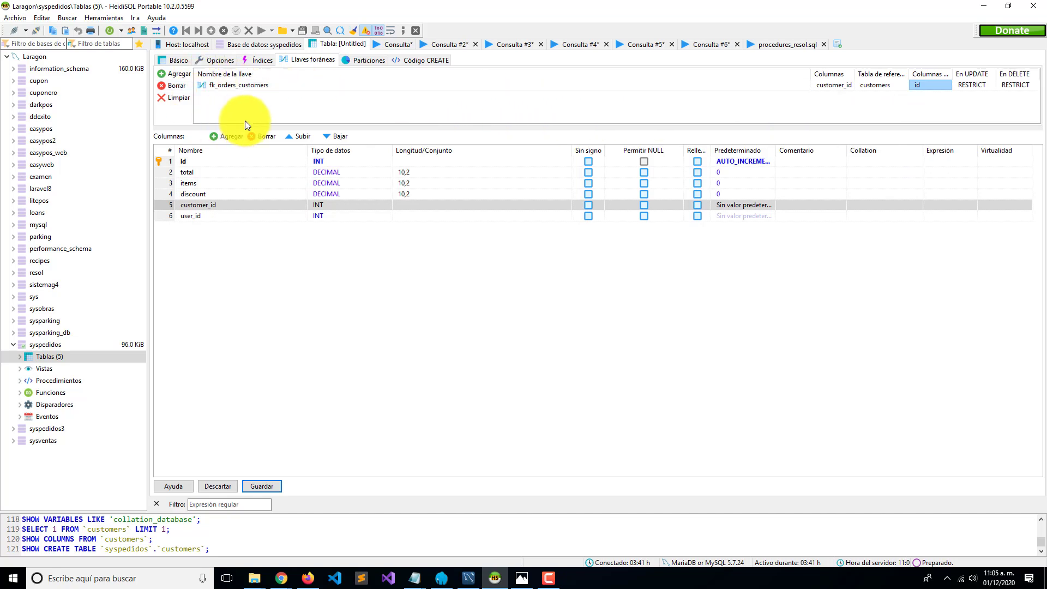
Add a foreign key named fk_orders_users that links user_id to the id column of the users table.
{"action": "left_click", "coordinate": [180, 73]}
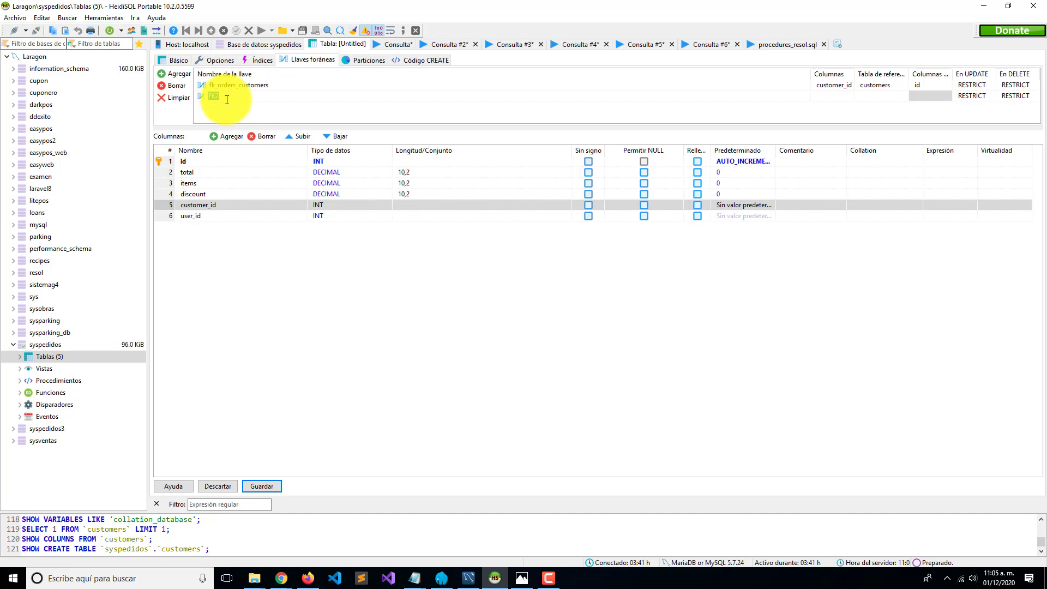
{"action": "type", "text": "fk_orders_users"}
{"action": "left_click", "coordinate": [820, 97]}
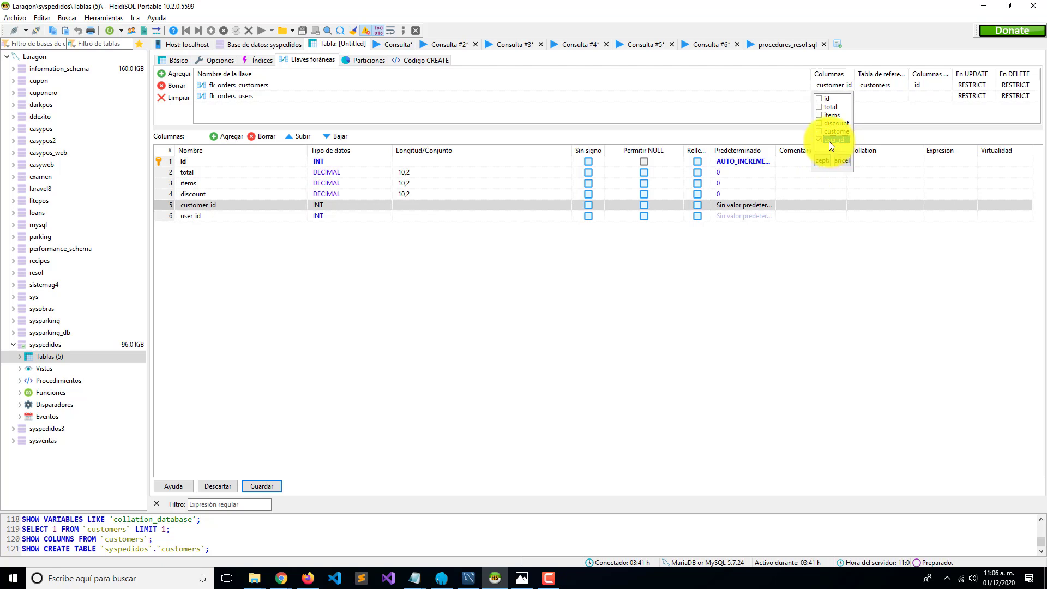
{"action": "left_click", "coordinate": [823, 160]}
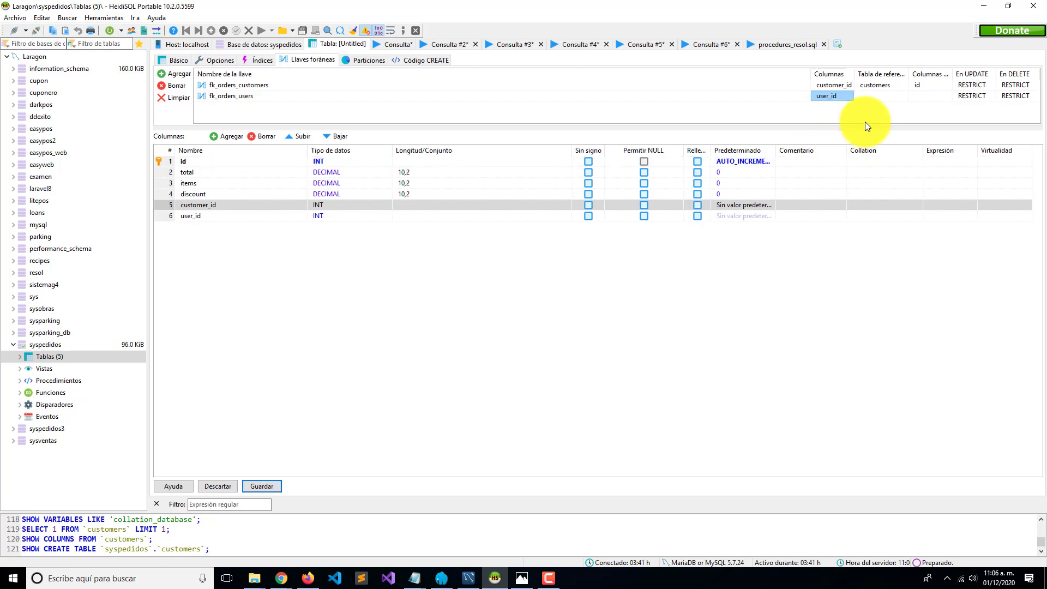
{"action": "left_click", "coordinate": [872, 98]}
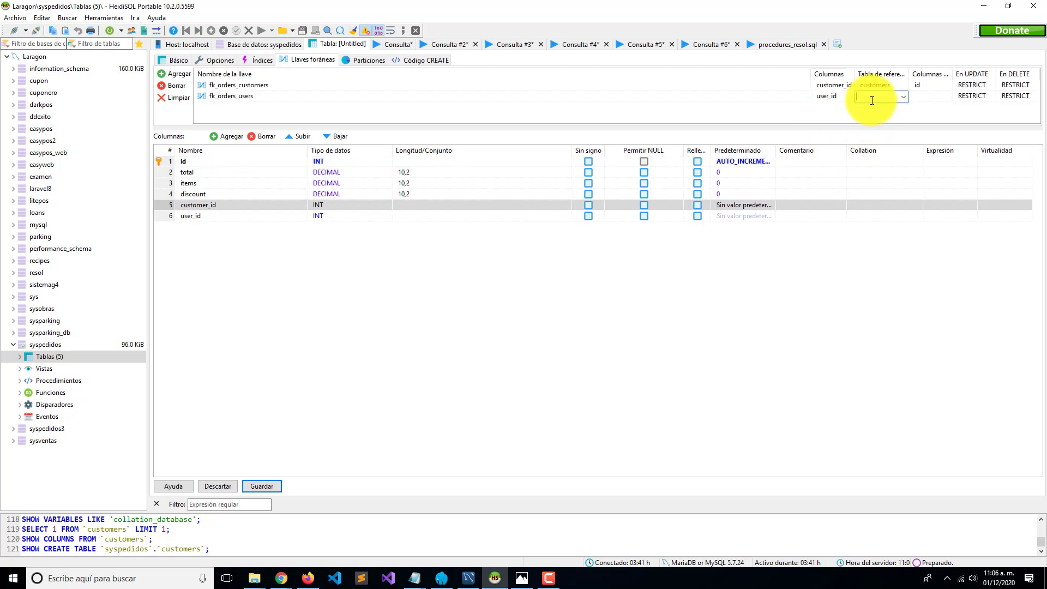
{"action": "left_click", "coordinate": [902, 98]}
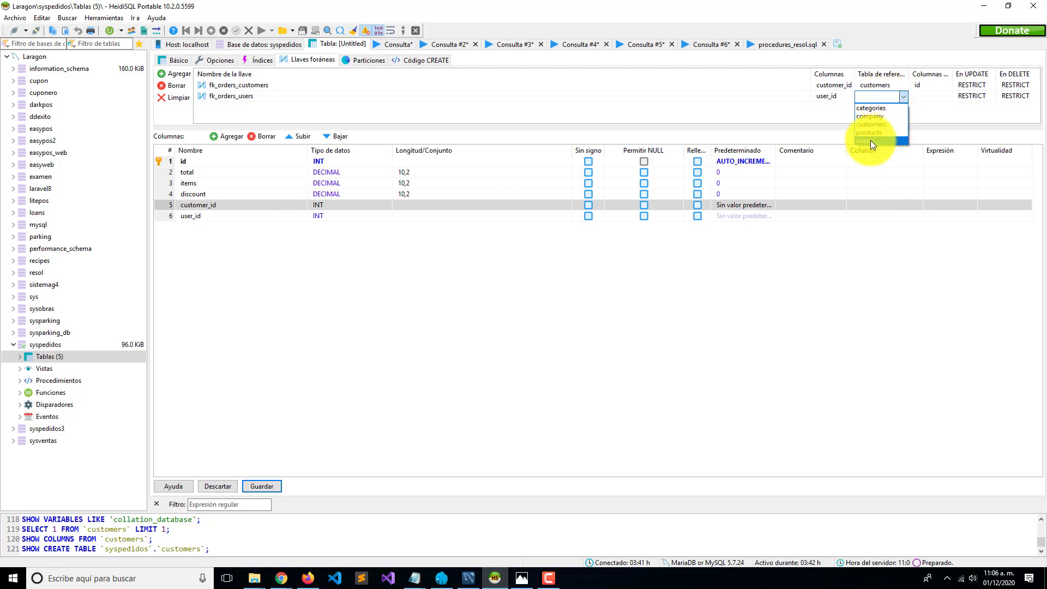
{"action": "left_click", "coordinate": [870, 140]}
{"action": "left_click", "coordinate": [928, 97]}
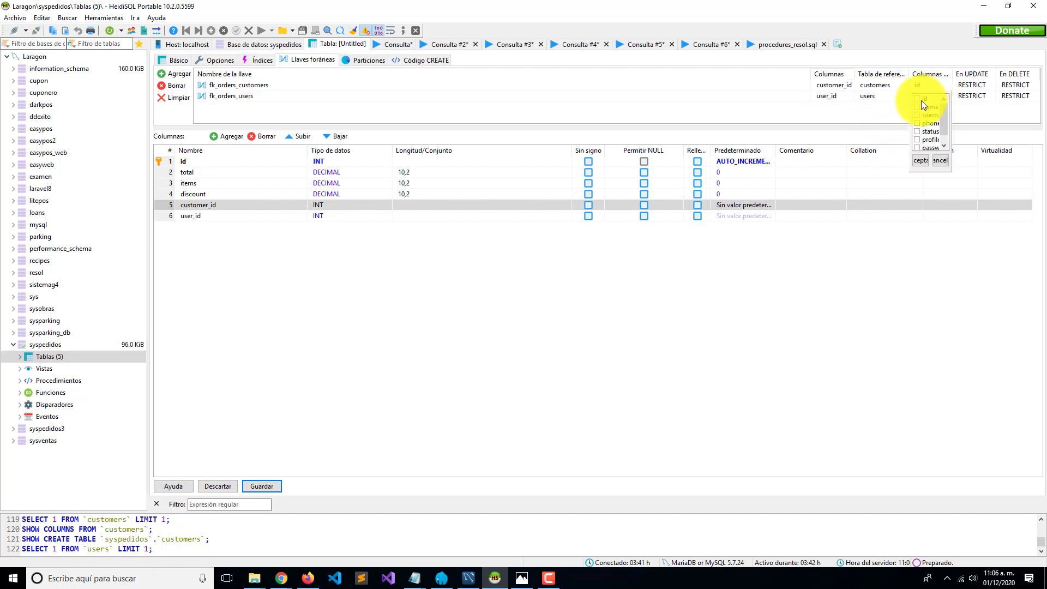
{"action": "left_click", "coordinate": [917, 158]}
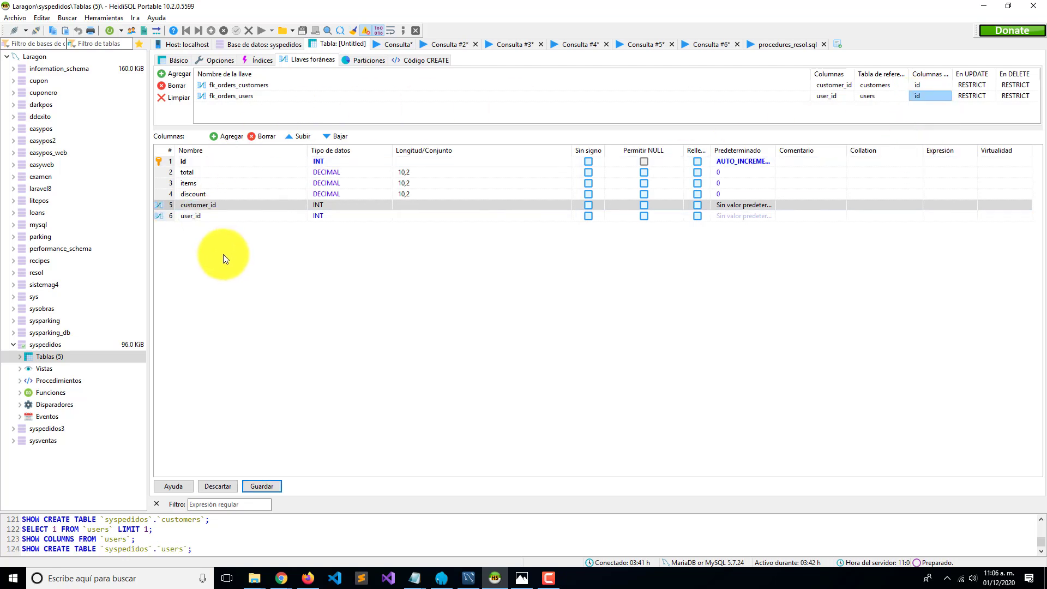
Add a column named notes after customer_id with data type VARCHAR.
{"action": "left_click", "coordinate": [200, 231]}
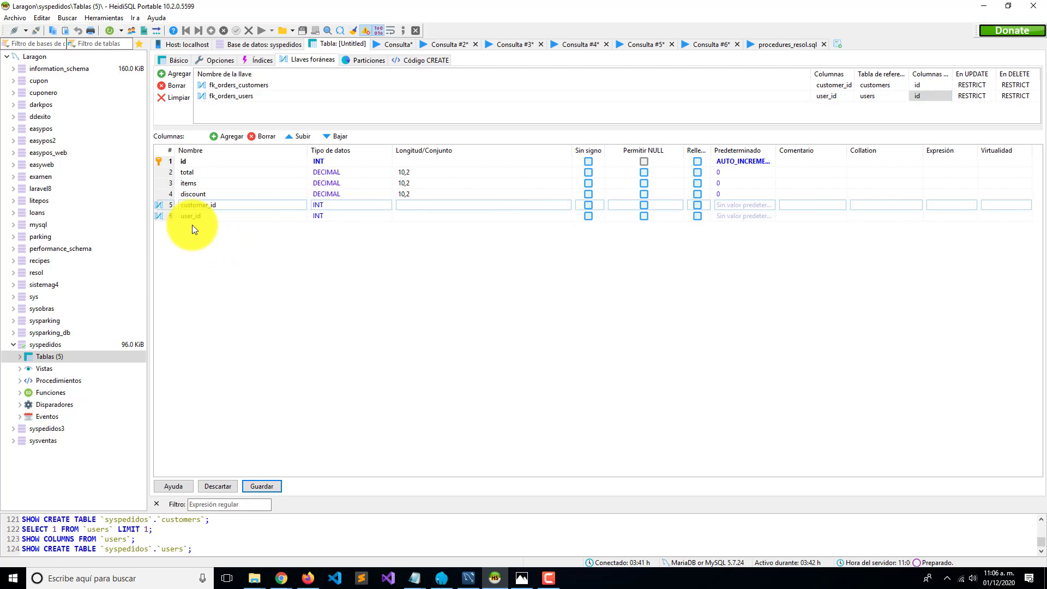
{"action": "left_click", "coordinate": [220, 138]}
{"action": "type", "text": "notes"}
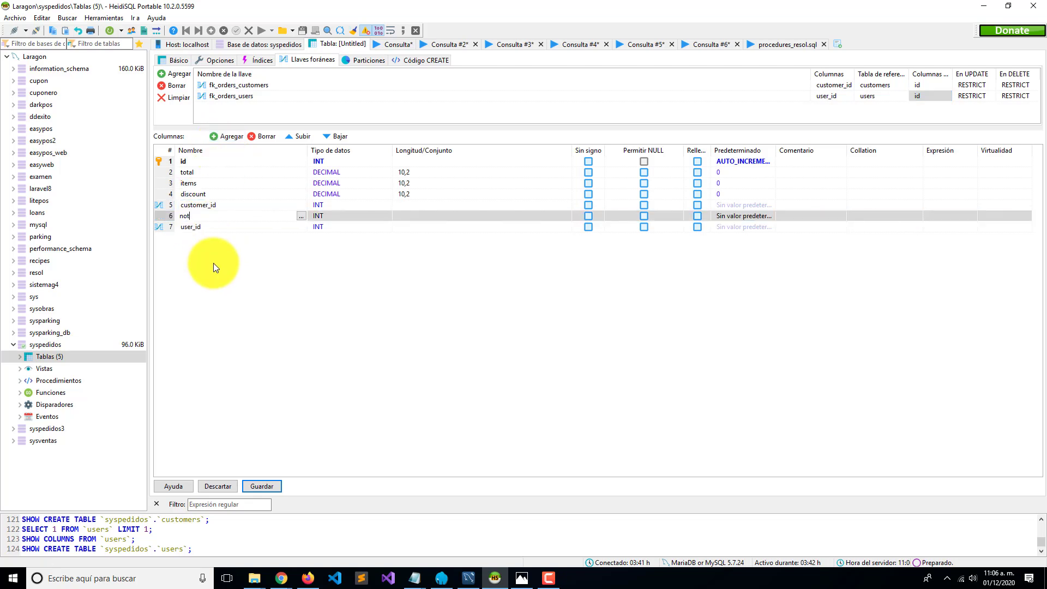
{"action": "left_click", "coordinate": [328, 217]}
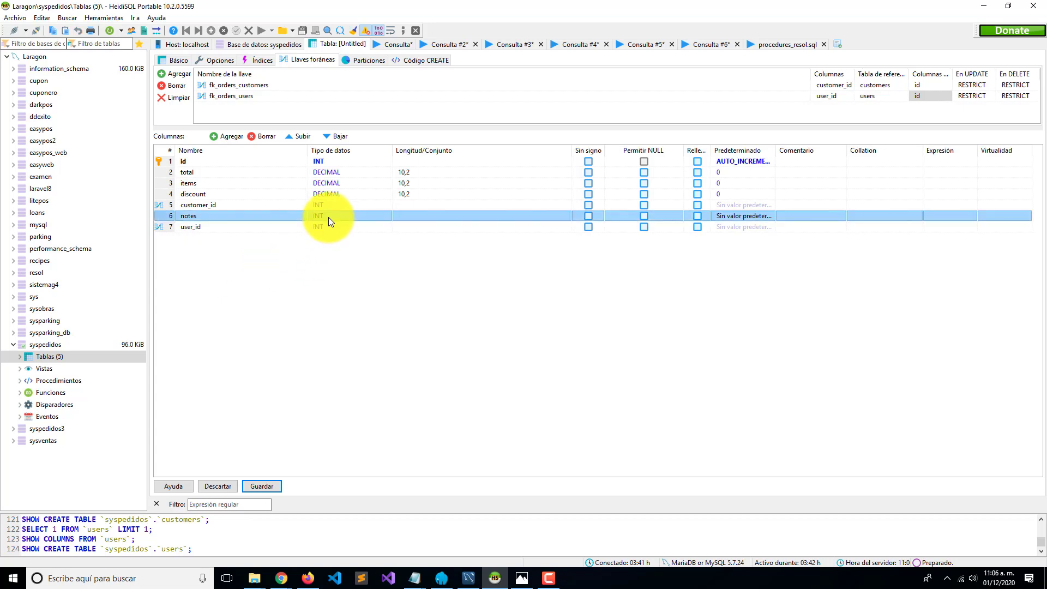
{"action": "key", "text": "Down"}
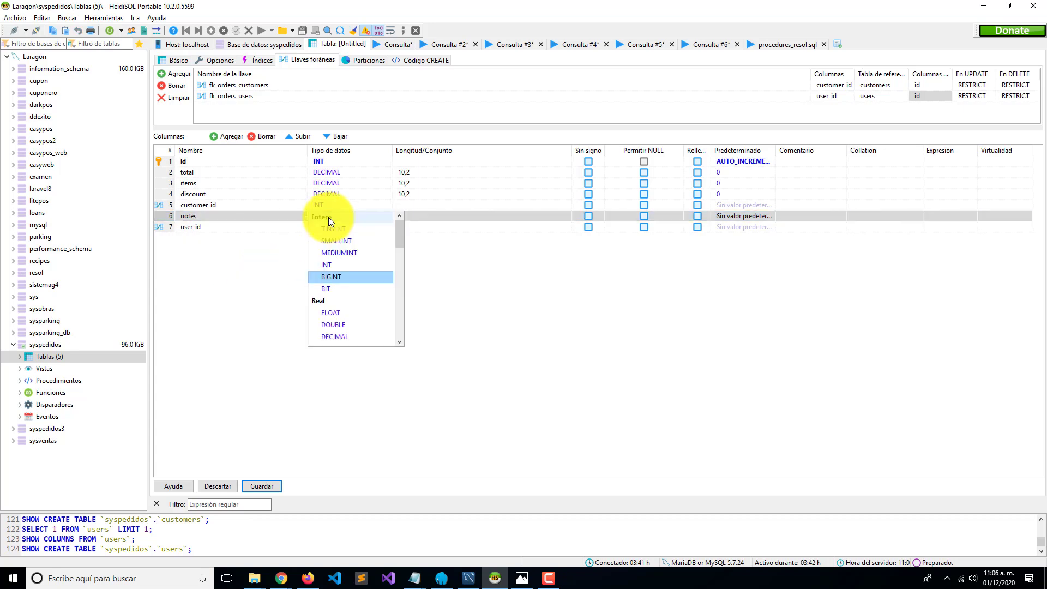
{"action": "key", "text": "Down"}
{"action": "key", "text": "Down"}
{"action": "key", "text": "Down"}
{"action": "key", "text": "Down"}
{"action": "key", "text": "Down"}
{"action": "key", "text": "Down"}
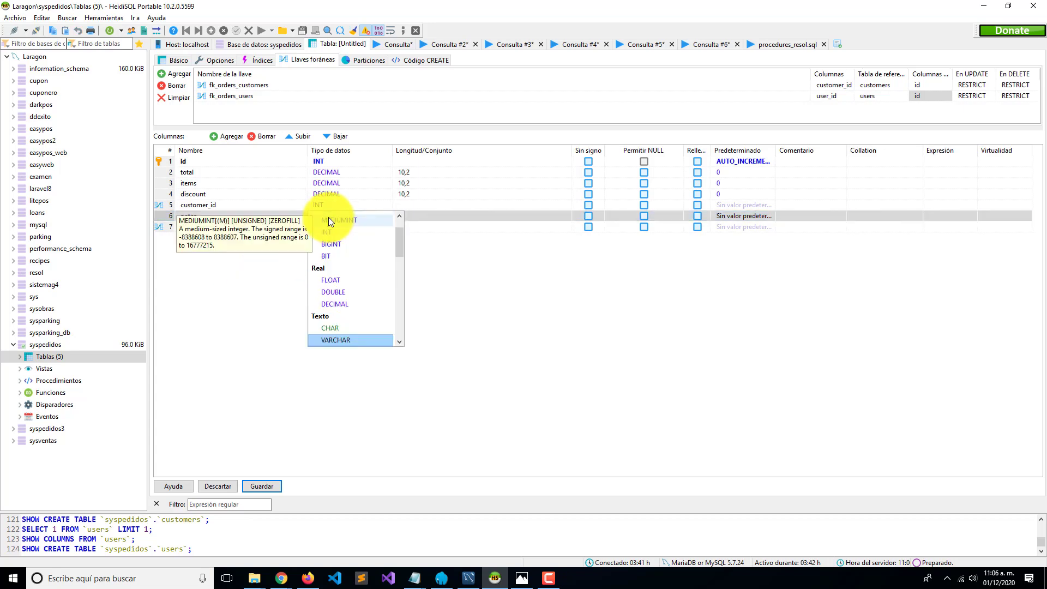
{"action": "left_click", "coordinate": [329, 340]}
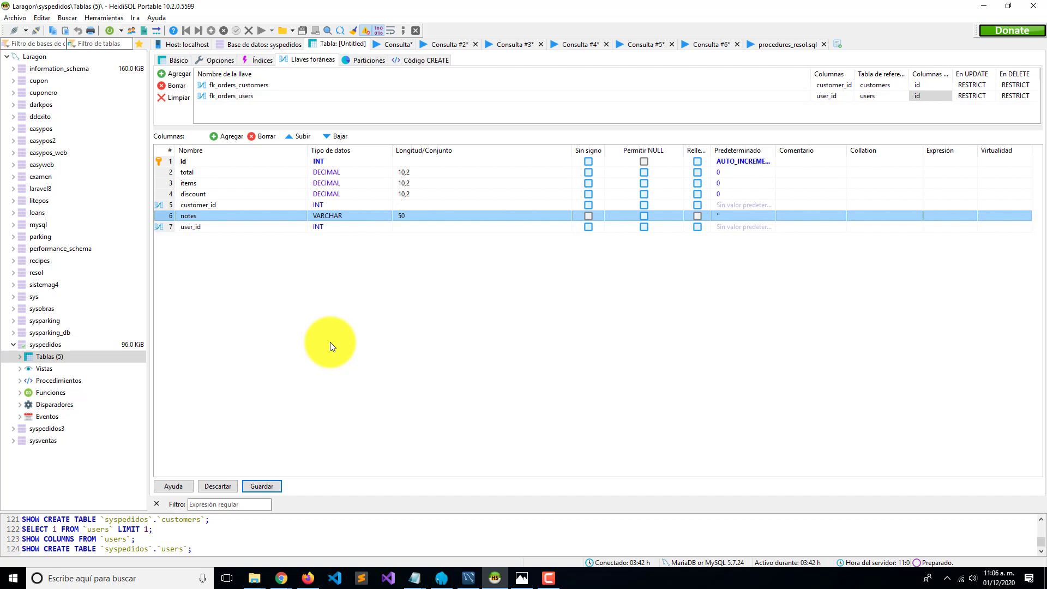
Set the notes column's length to 255 and allow NULL values in it.
{"action": "left_click", "coordinate": [407, 216]}
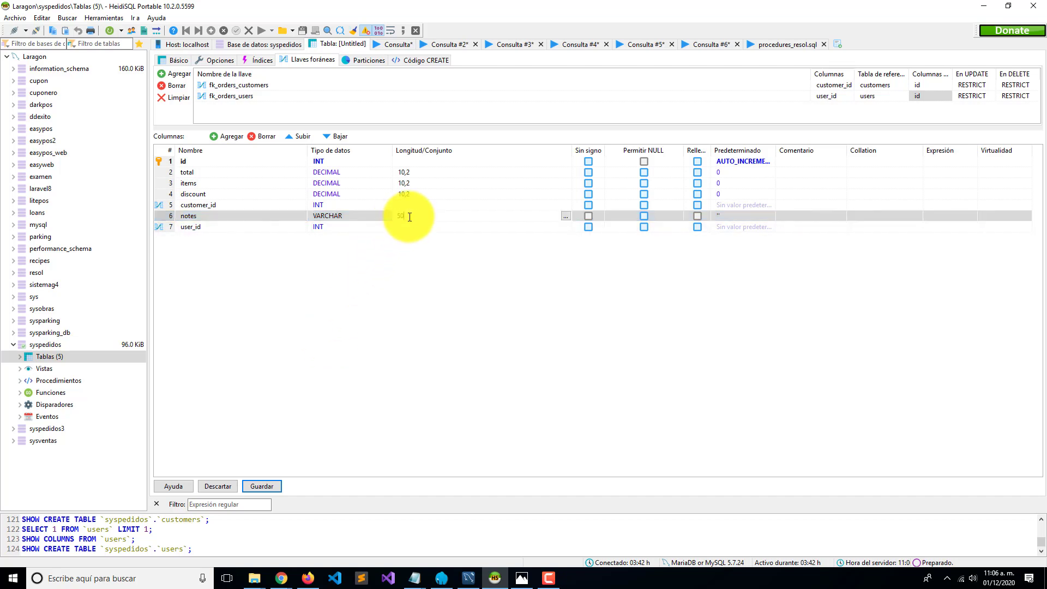
{"action": "type", "text": "255"}
{"action": "left_click", "coordinate": [596, 250]}
{"action": "left_click", "coordinate": [744, 218]}
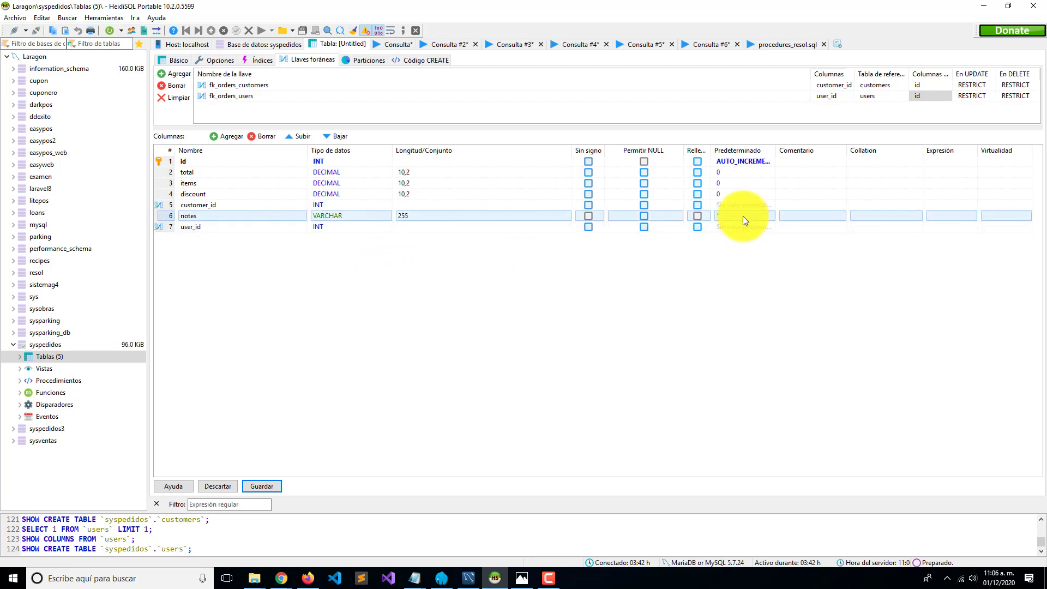
{"action": "left_click", "coordinate": [639, 216]}
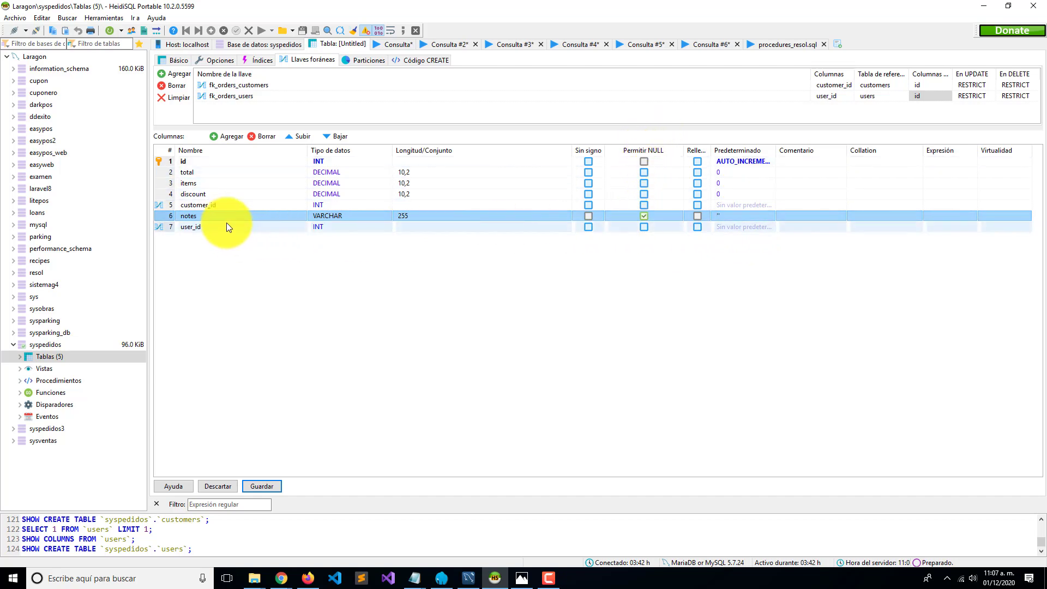
Add a column named created_at after notes with data type DATETIME and NULL values not allowed.
{"action": "left_click", "coordinate": [227, 137]}
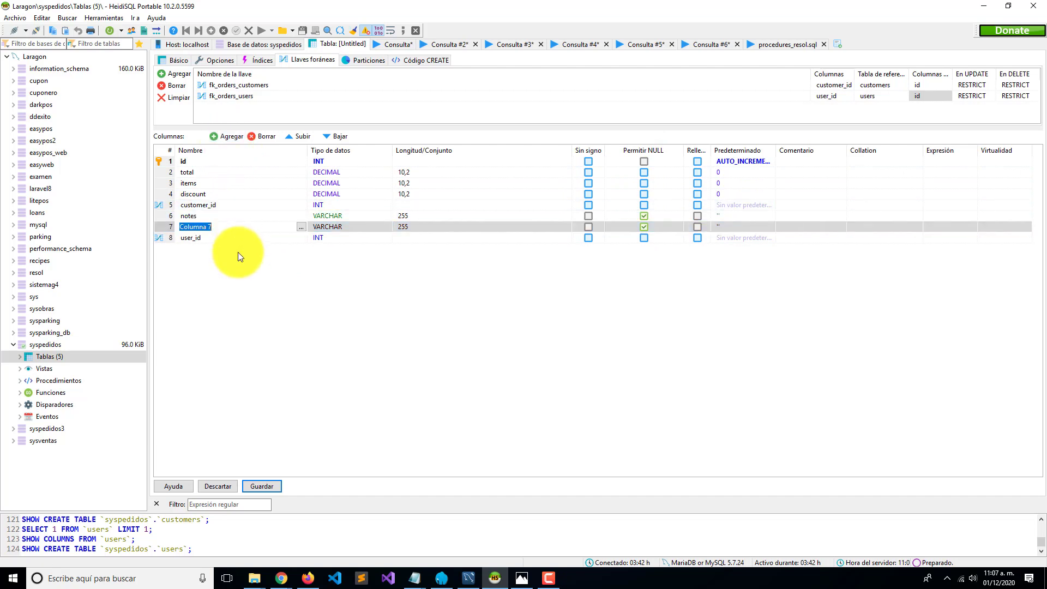
{"action": "type", "text": "created_at"}
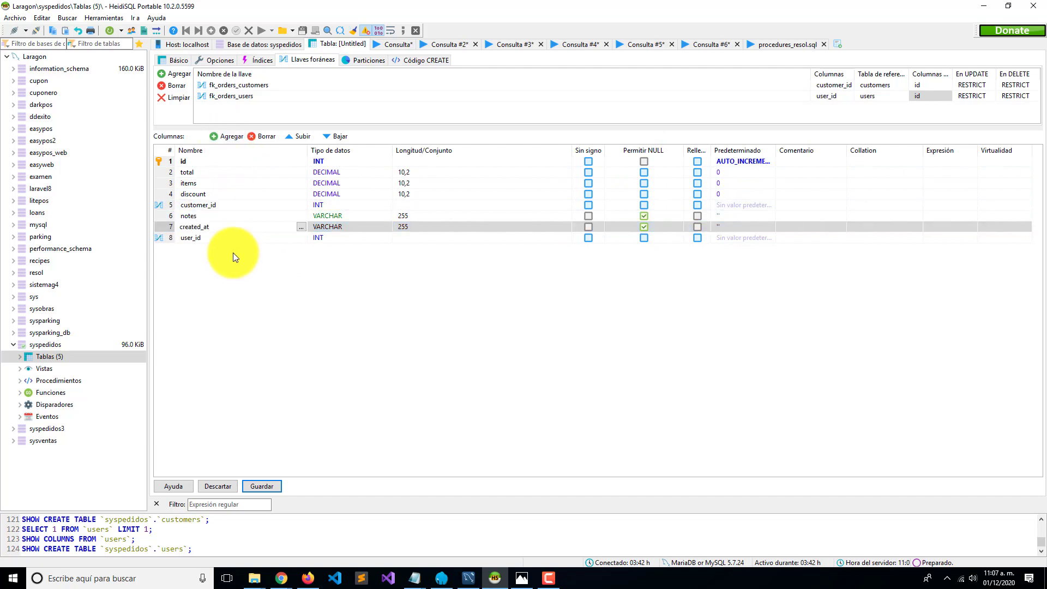
{"action": "left_click", "coordinate": [233, 253]}
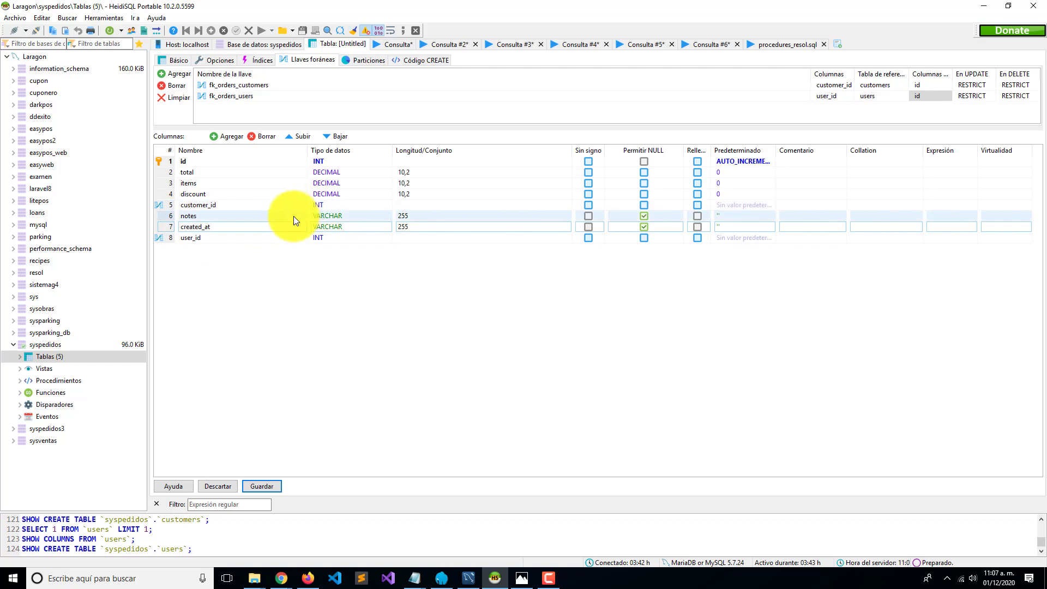
{"action": "left_click", "coordinate": [348, 225]}
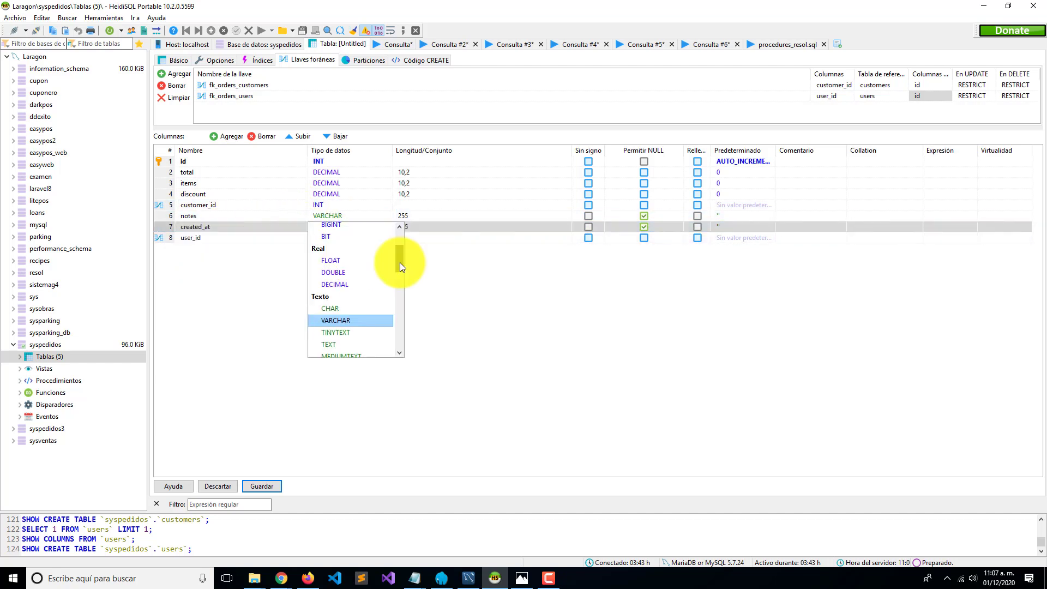
{"action": "left_click_drag", "start_coordinate": [400, 263], "coordinate": [398, 299]}
{"action": "left_click", "coordinate": [350, 333]}
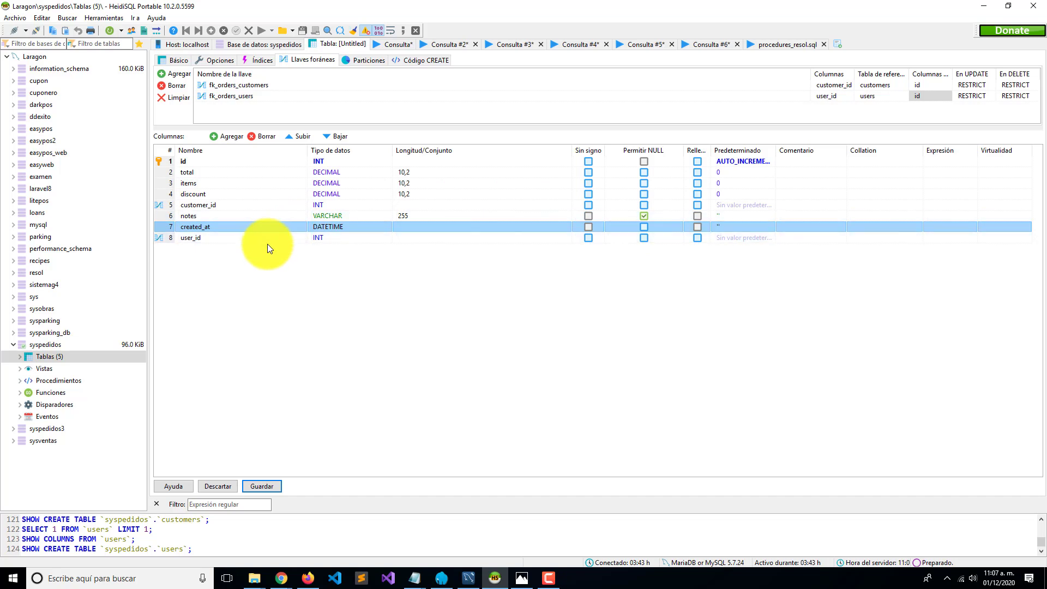
{"action": "left_click", "coordinate": [221, 273]}
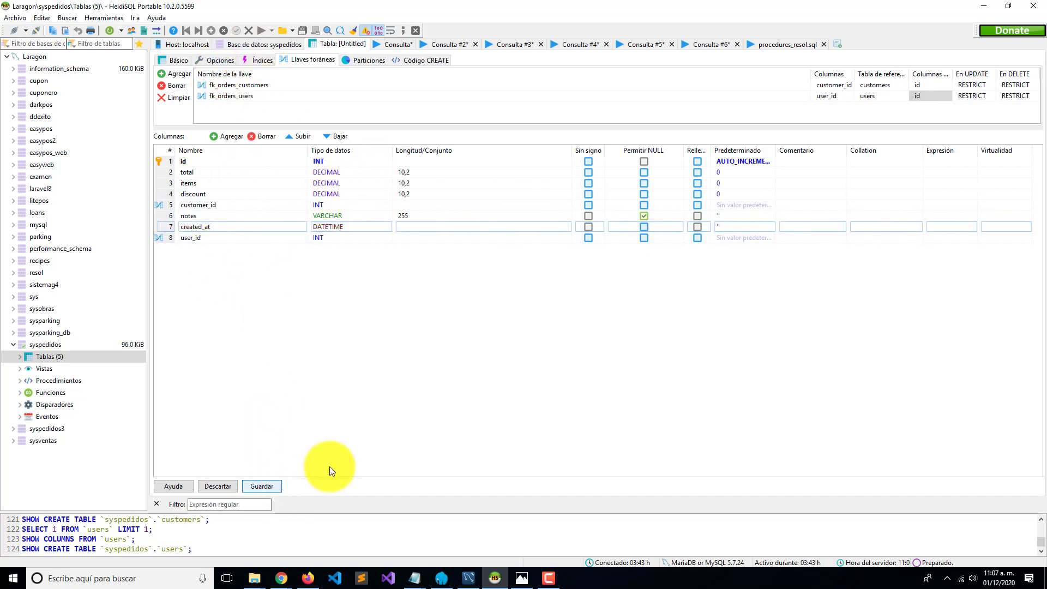
Set the created_at column to have no default value and save the orders table.
{"action": "left_click", "coordinate": [270, 487]}
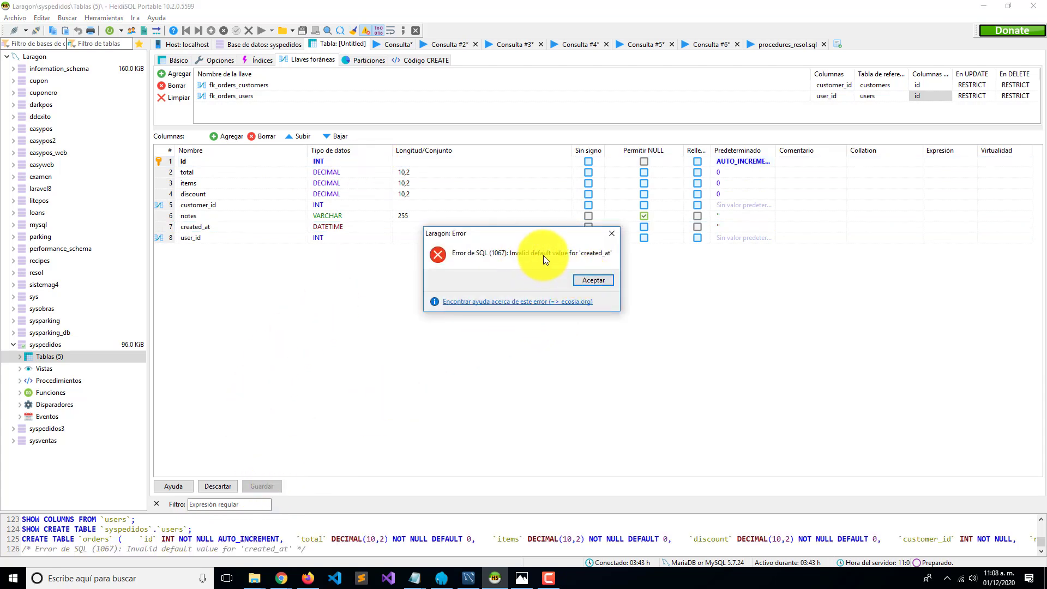
{"action": "left_click", "coordinate": [593, 287]}
{"action": "left_click", "coordinate": [712, 227]}
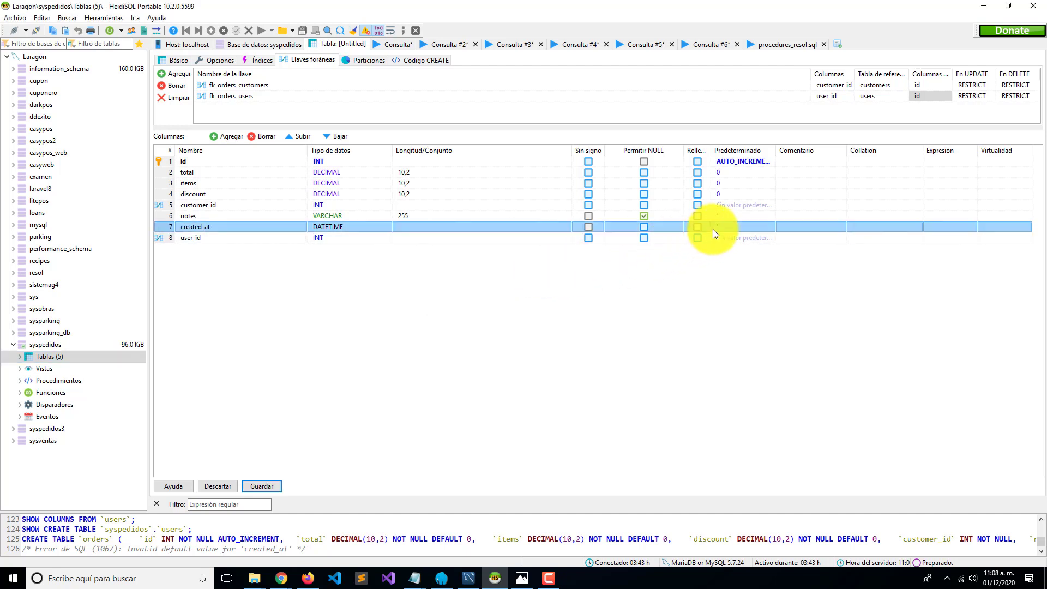
{"action": "left_click", "coordinate": [725, 227]}
{"action": "left_click", "coordinate": [748, 231]}
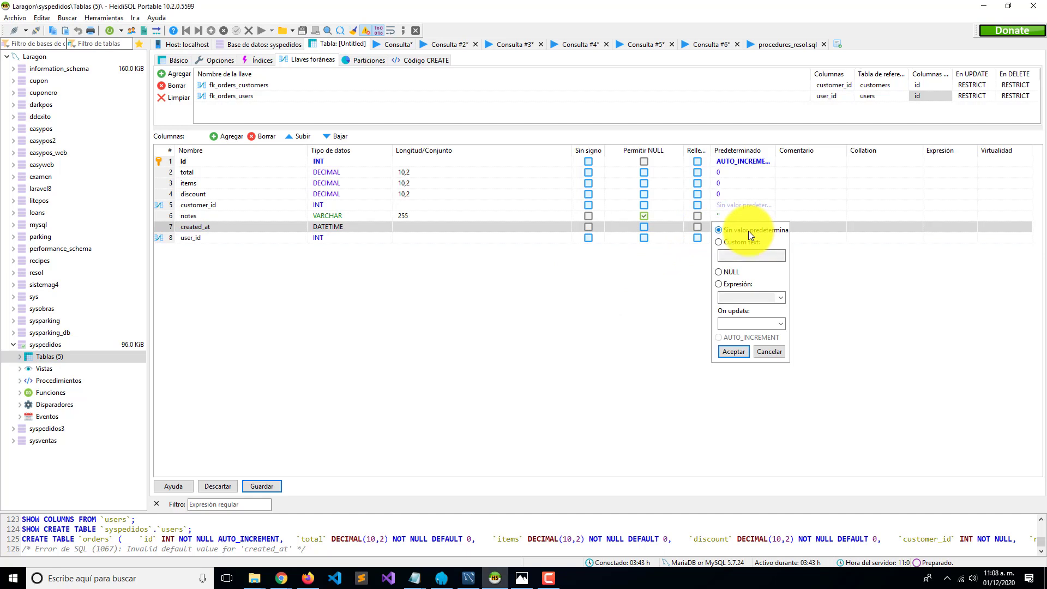
{"action": "left_click", "coordinate": [734, 351]}
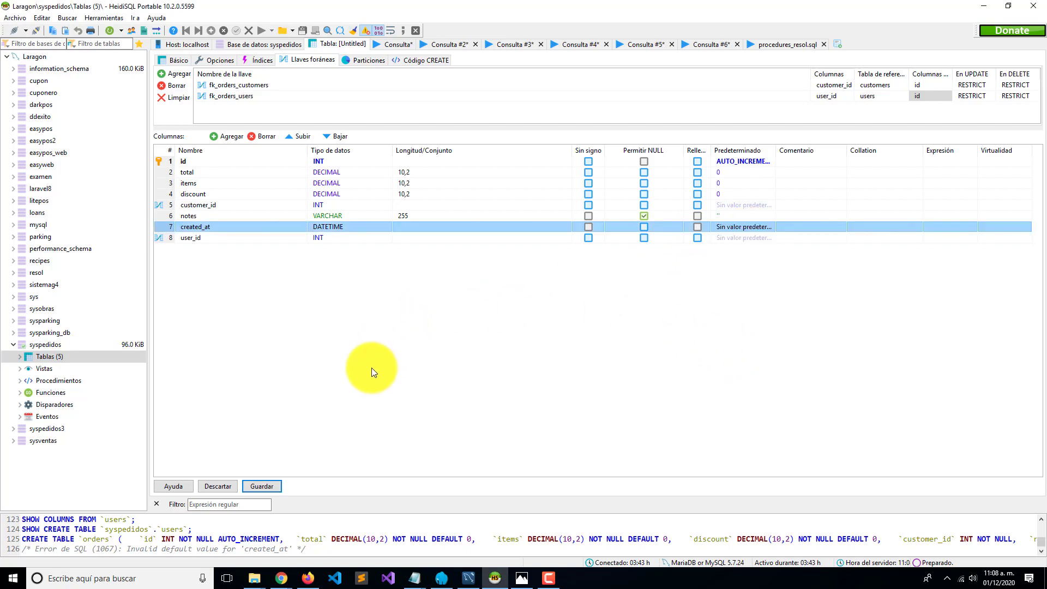
{"action": "left_click", "coordinate": [262, 486]}
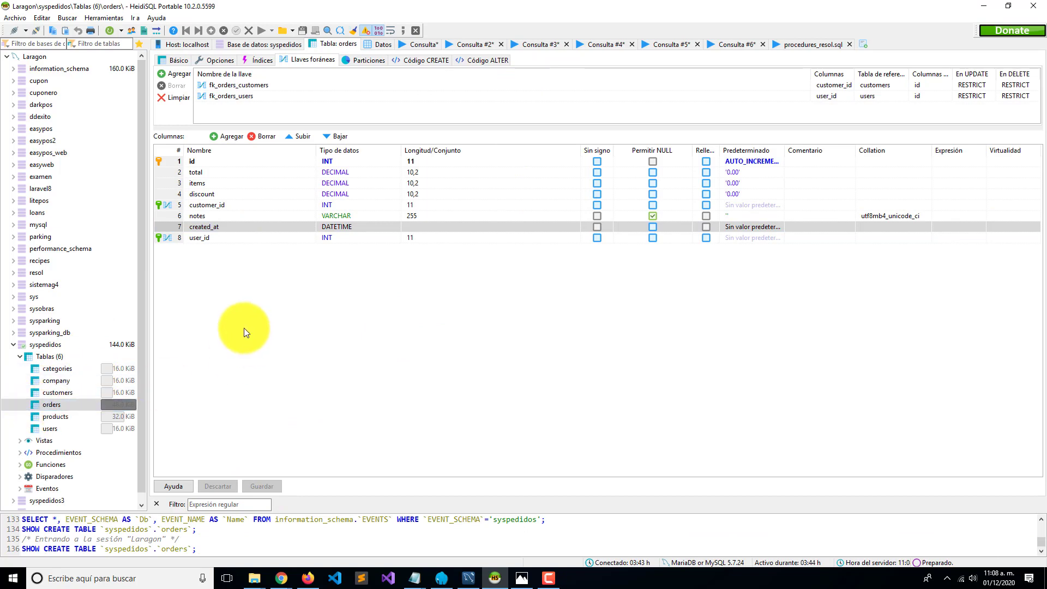
Move the user_id column up to directly below customer_id and save the orders table.
{"action": "left_click", "coordinate": [213, 228]}
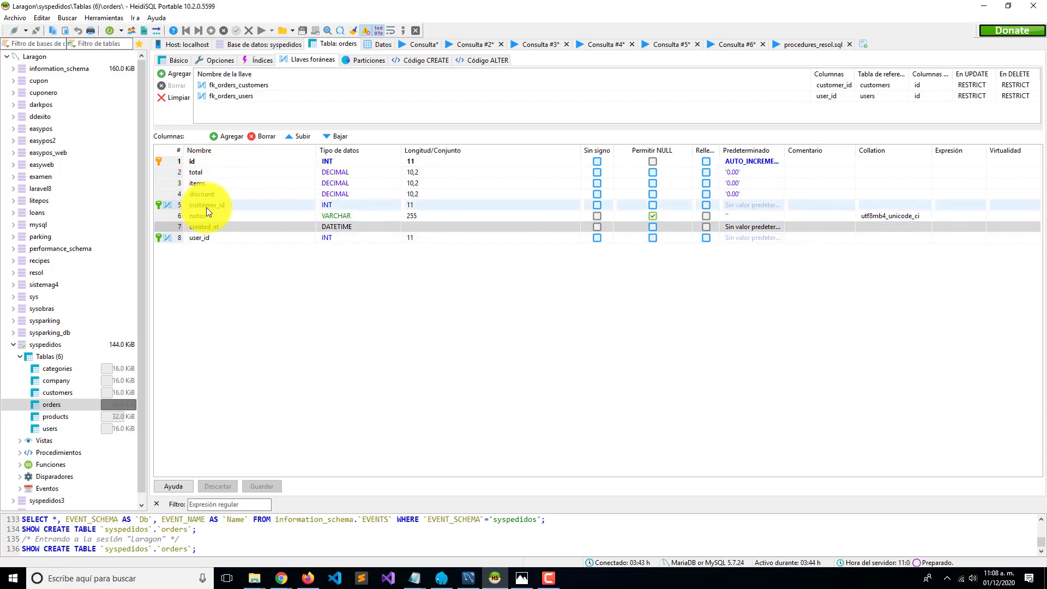
{"action": "left_click", "coordinate": [169, 237]}
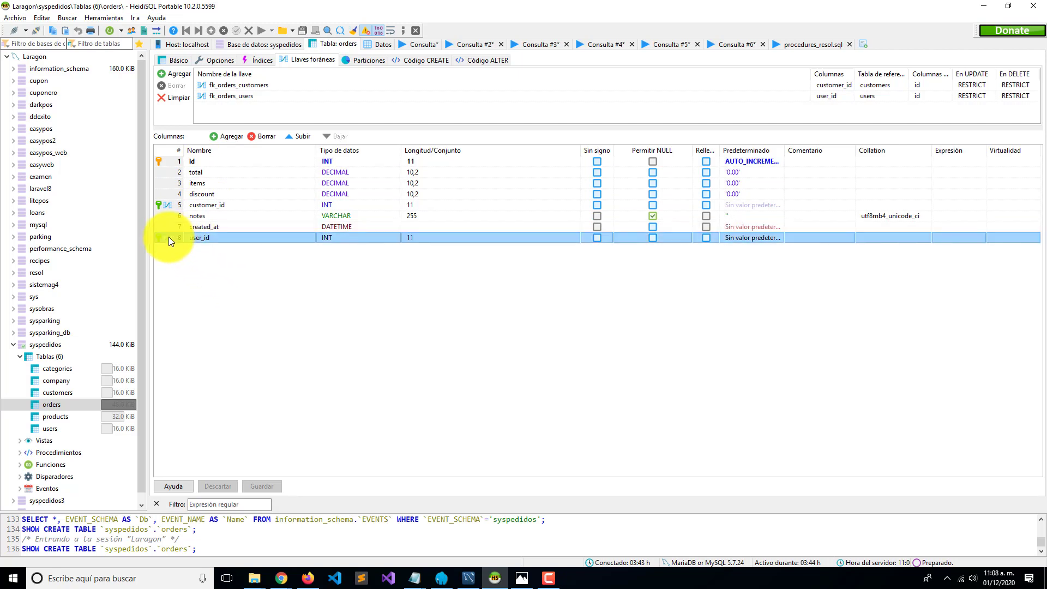
{"action": "left_click", "coordinate": [304, 138]}
{"action": "left_click", "coordinate": [304, 139]}
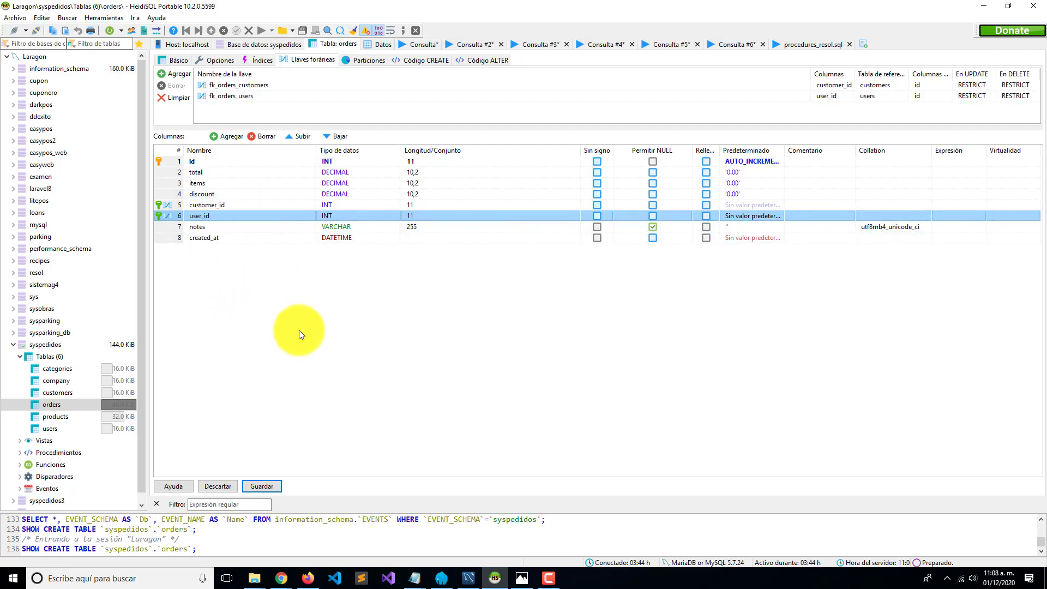
{"action": "left_click", "coordinate": [269, 490]}
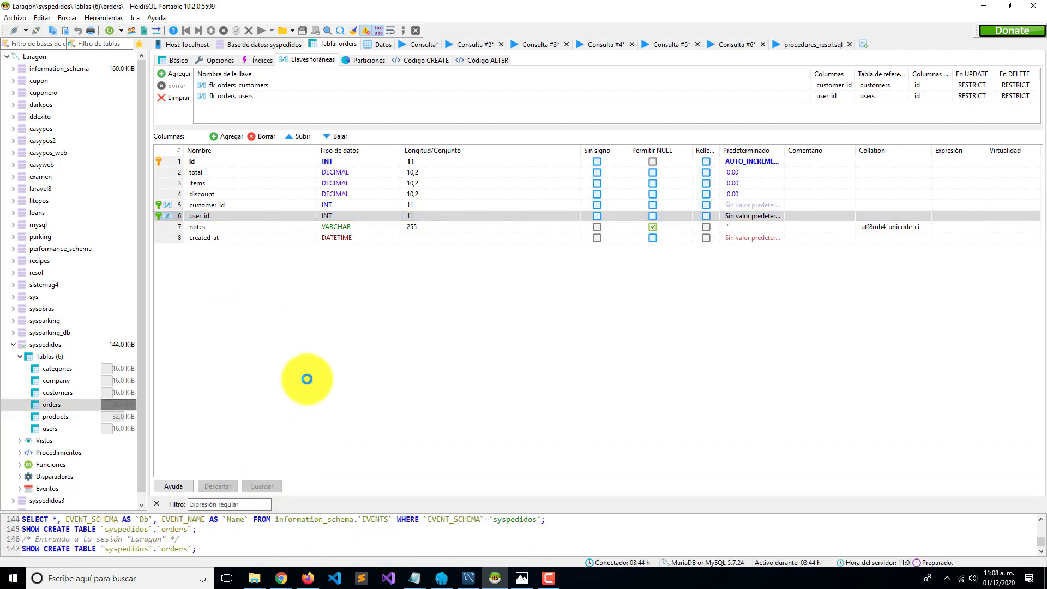